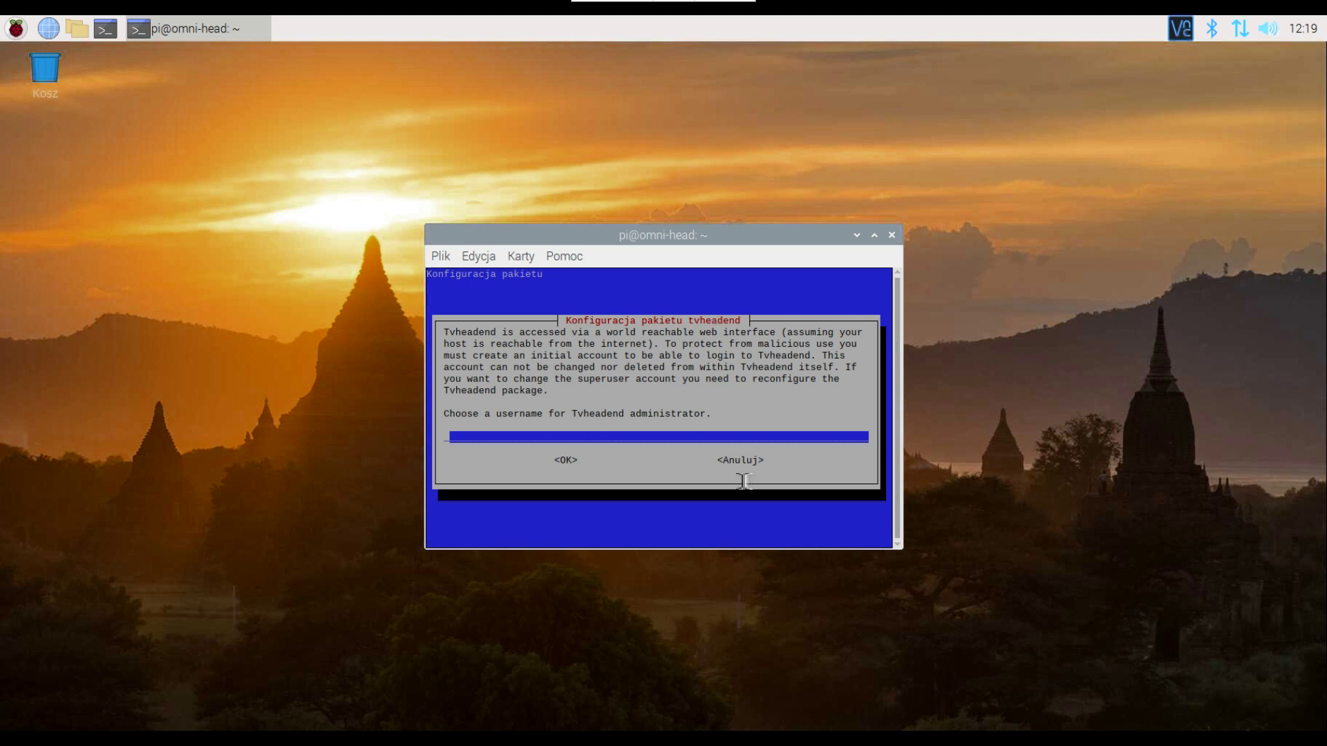
Step: Set the Tvheadend administrator username to uzytkownik in the package configuration and confirm it
text(dmi)
key(BackSpace)
key(BackSpace)
key(BackSpace)
text(uzytkowni)
key(Tab)
key(Return)
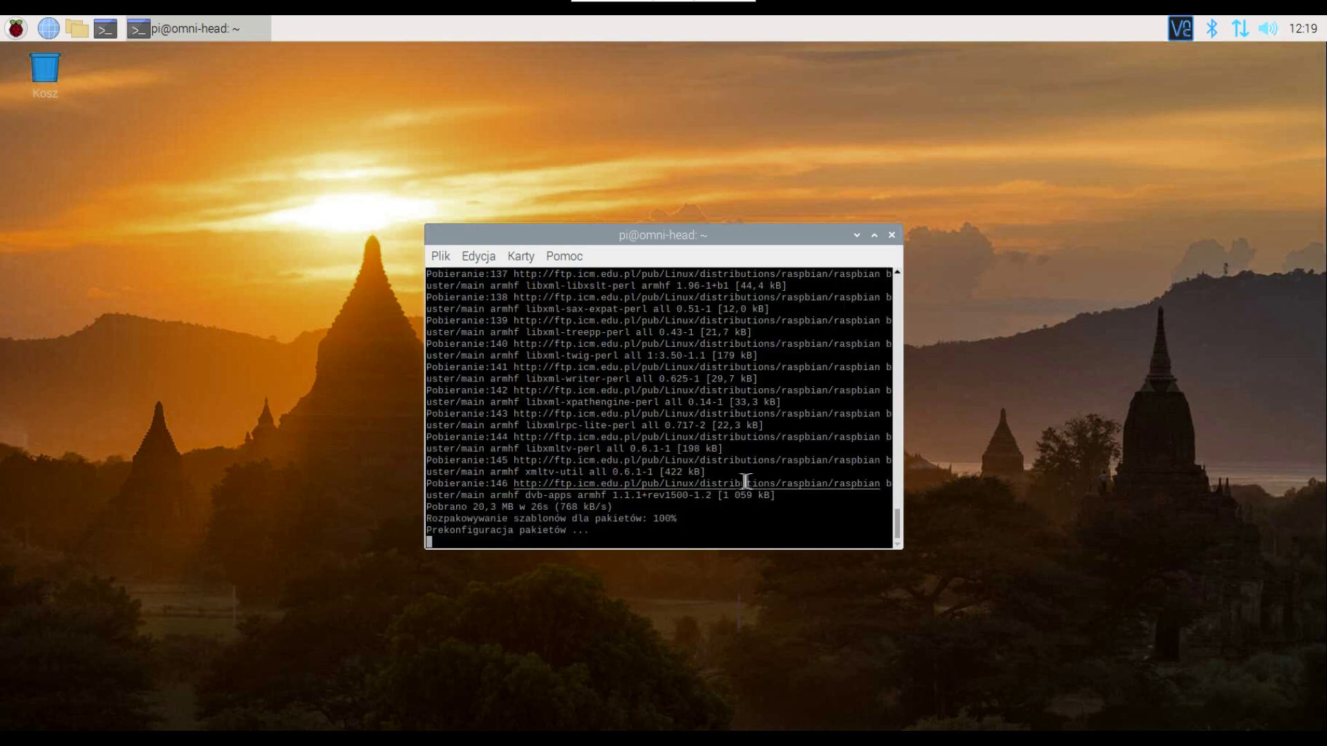
Step: Enter the Tvheadend administrator password and acknowledge the port 9981 notice so the installation completes
text(*******)
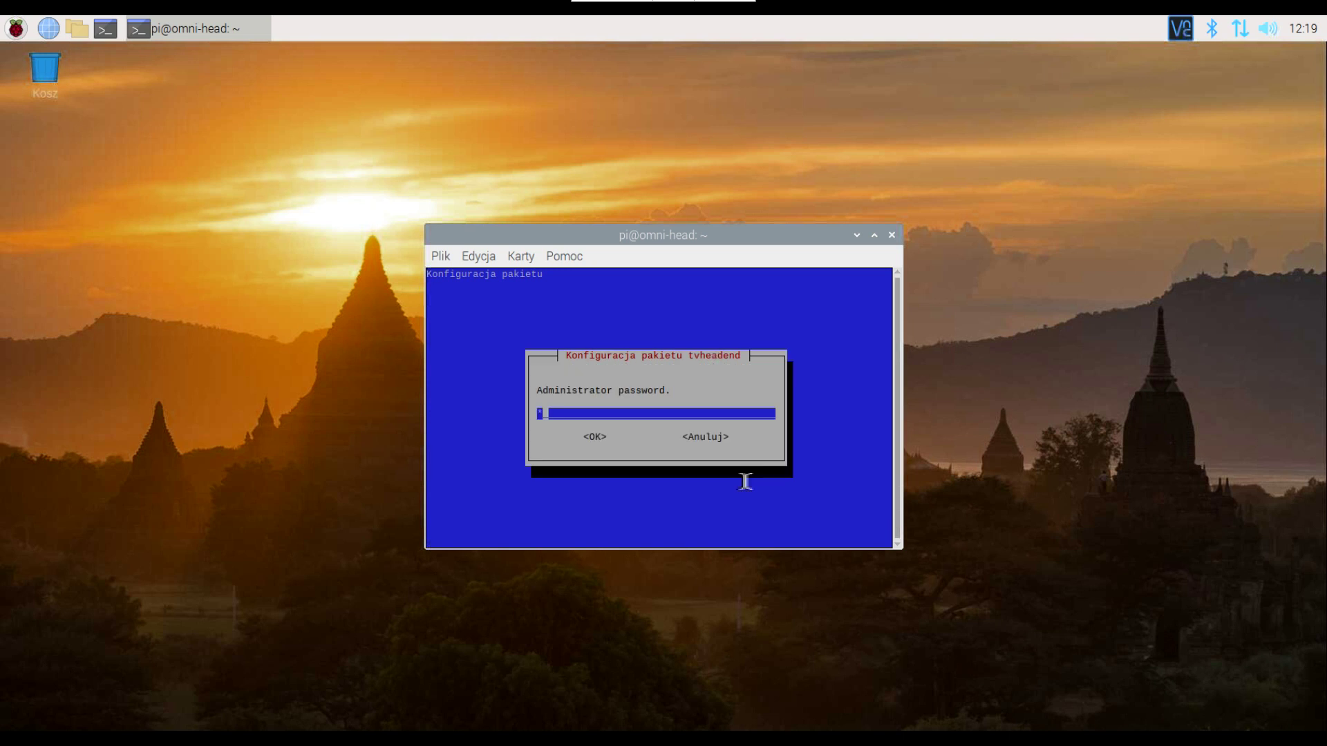
text(****)
key(Return)
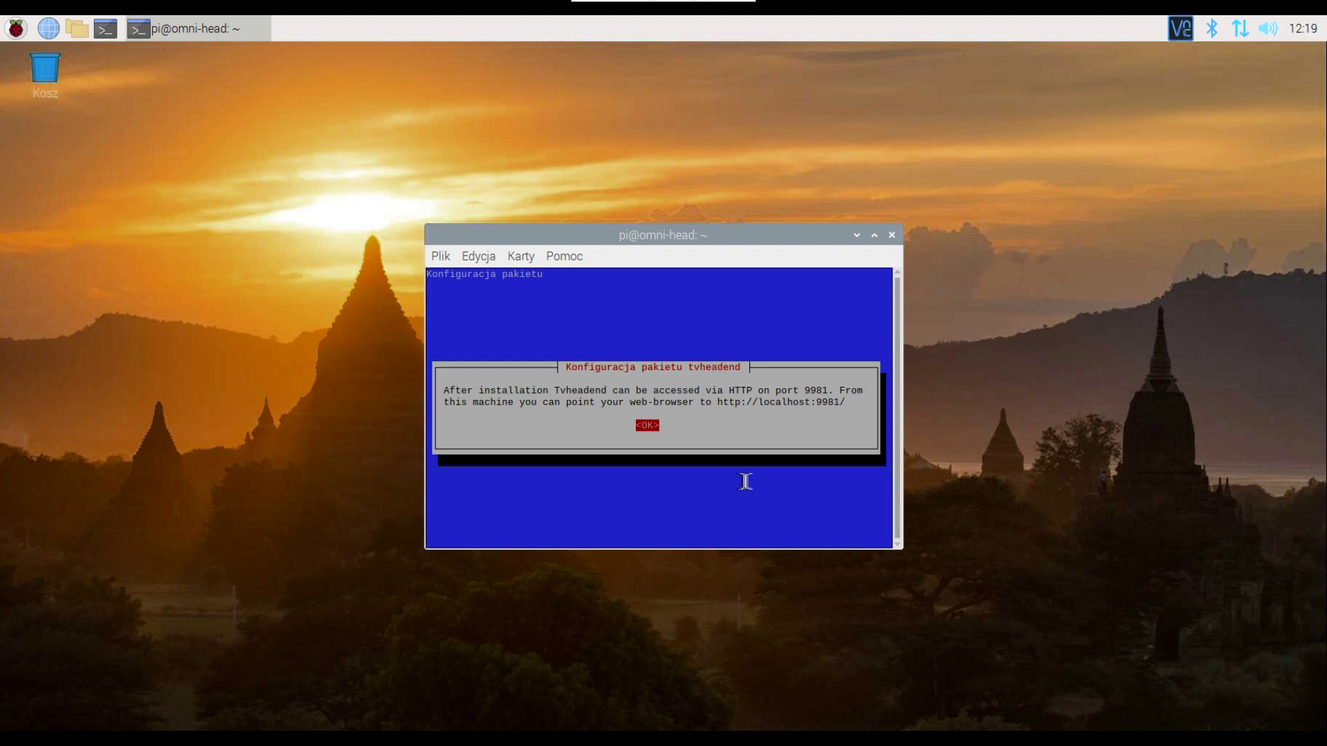
key(Return)
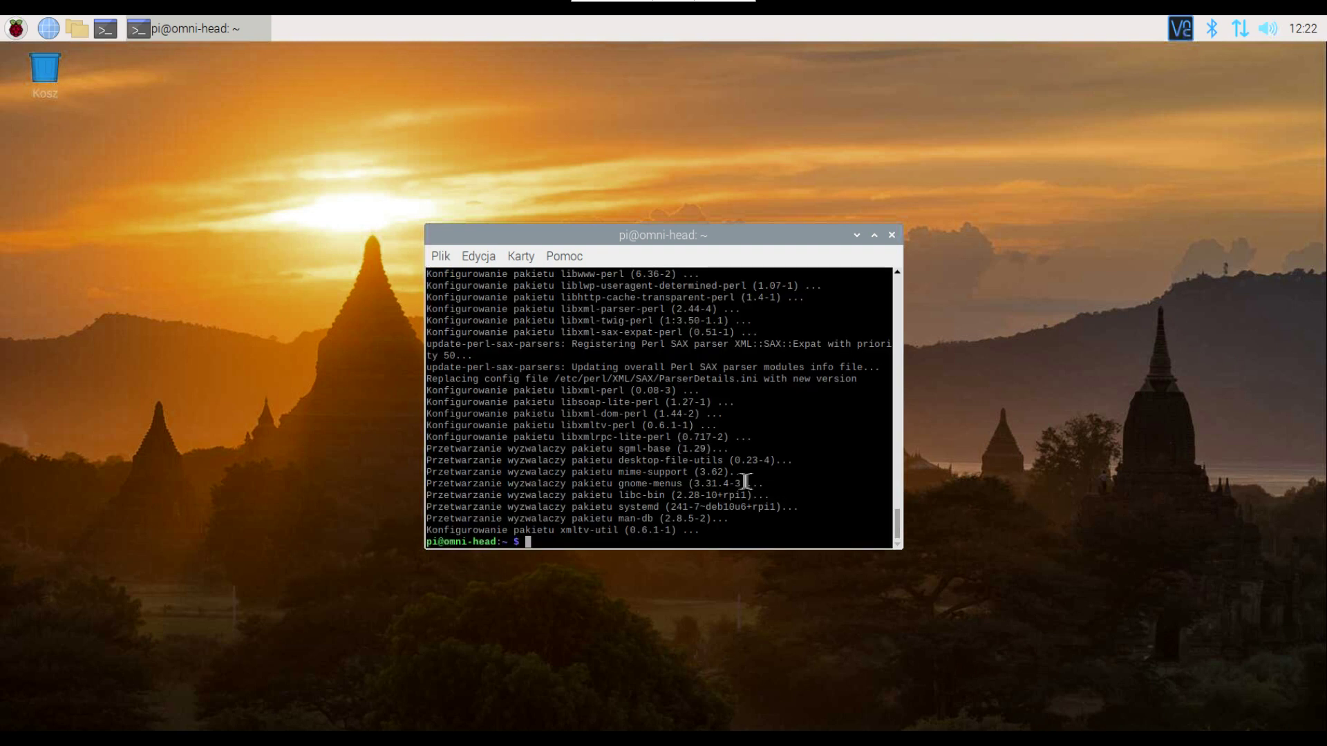
Step: Open localhost:9981 in Chromium, log in as uzytkownik with the account password, and save the login in the browser
click(49, 28)
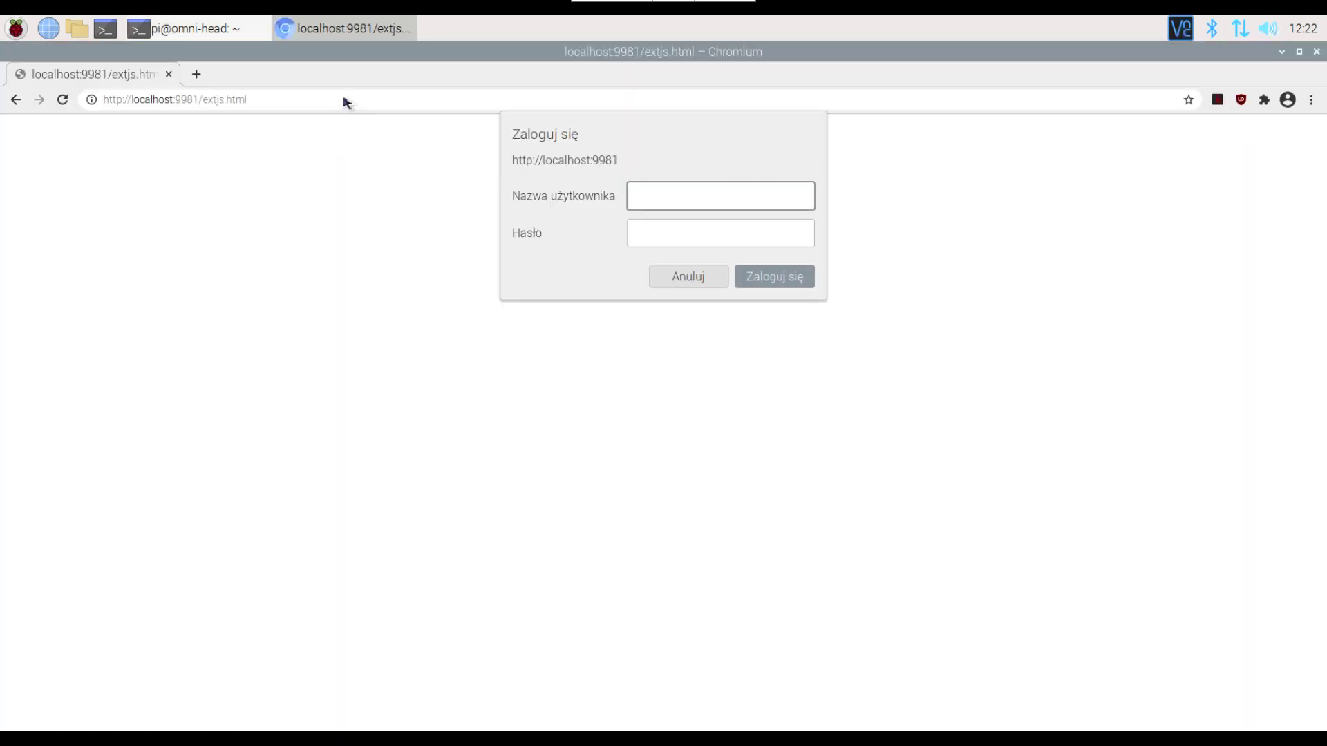
text(kownik)
key(Tab)
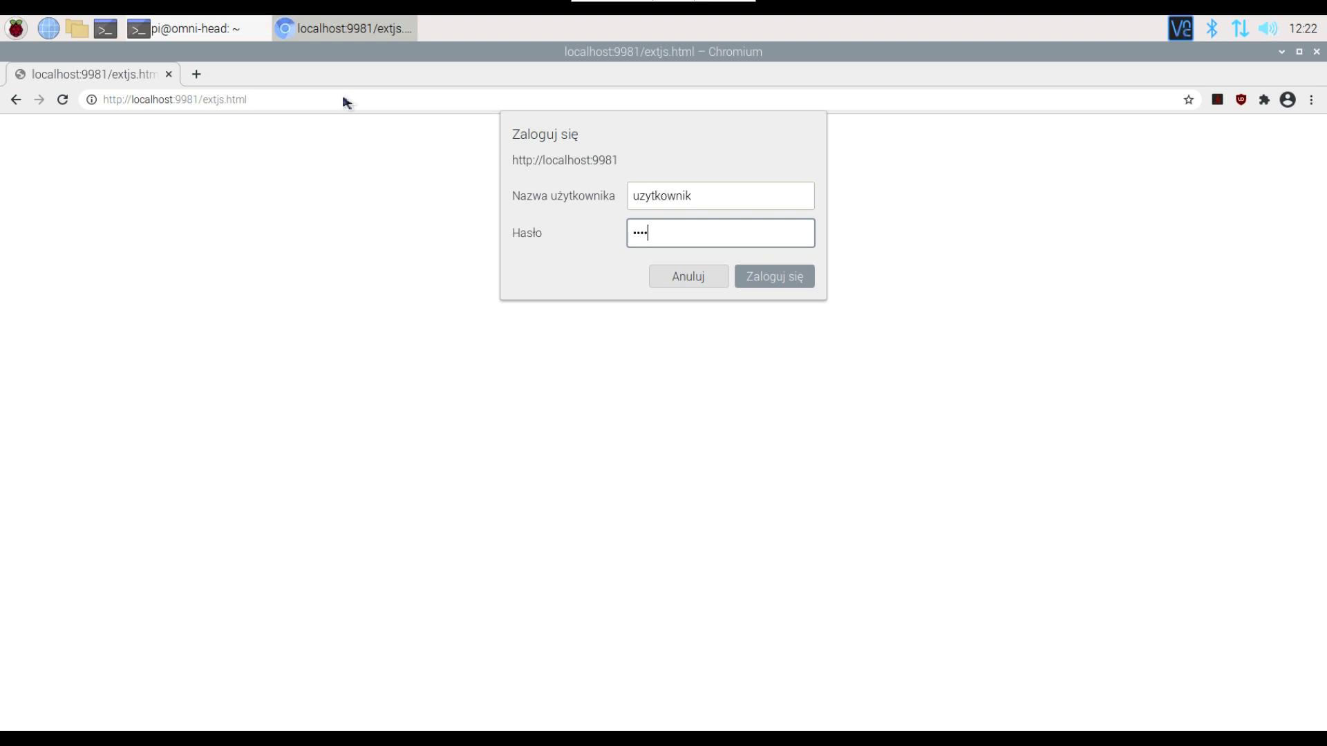
key(Return)
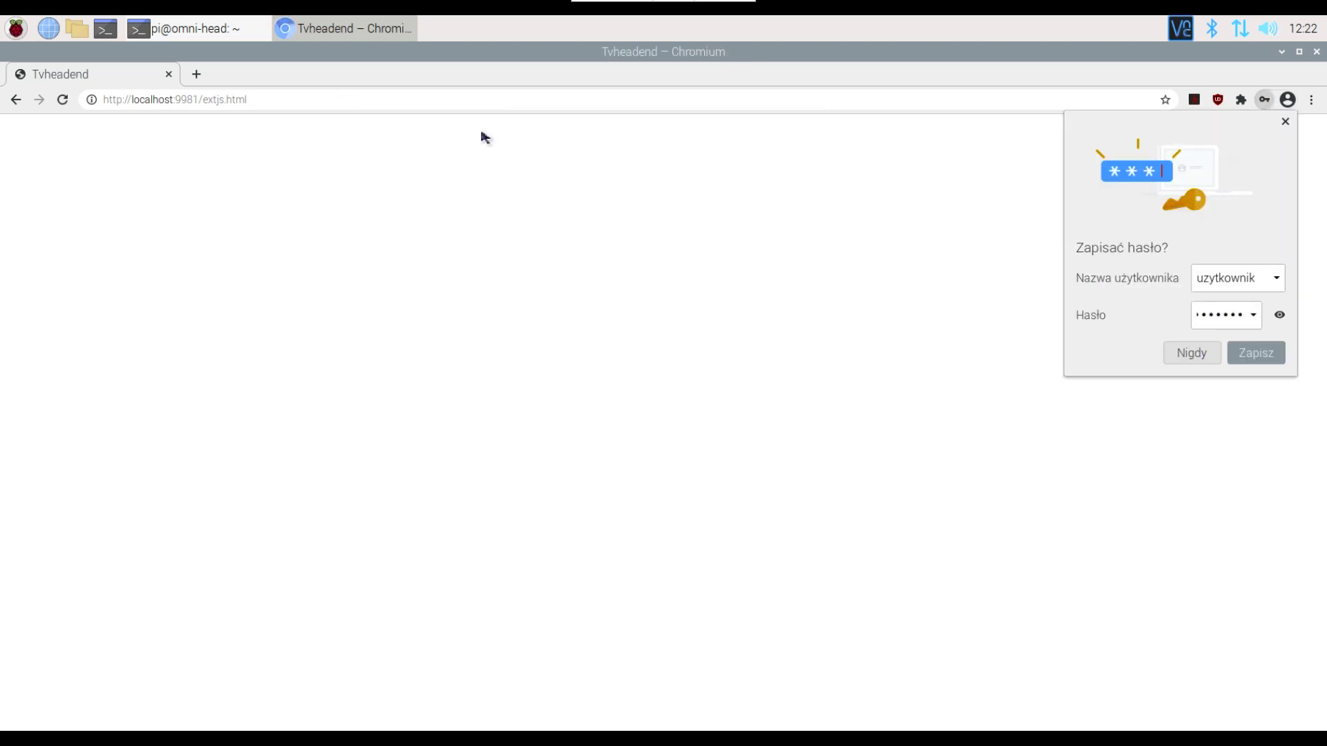
click(1251, 356)
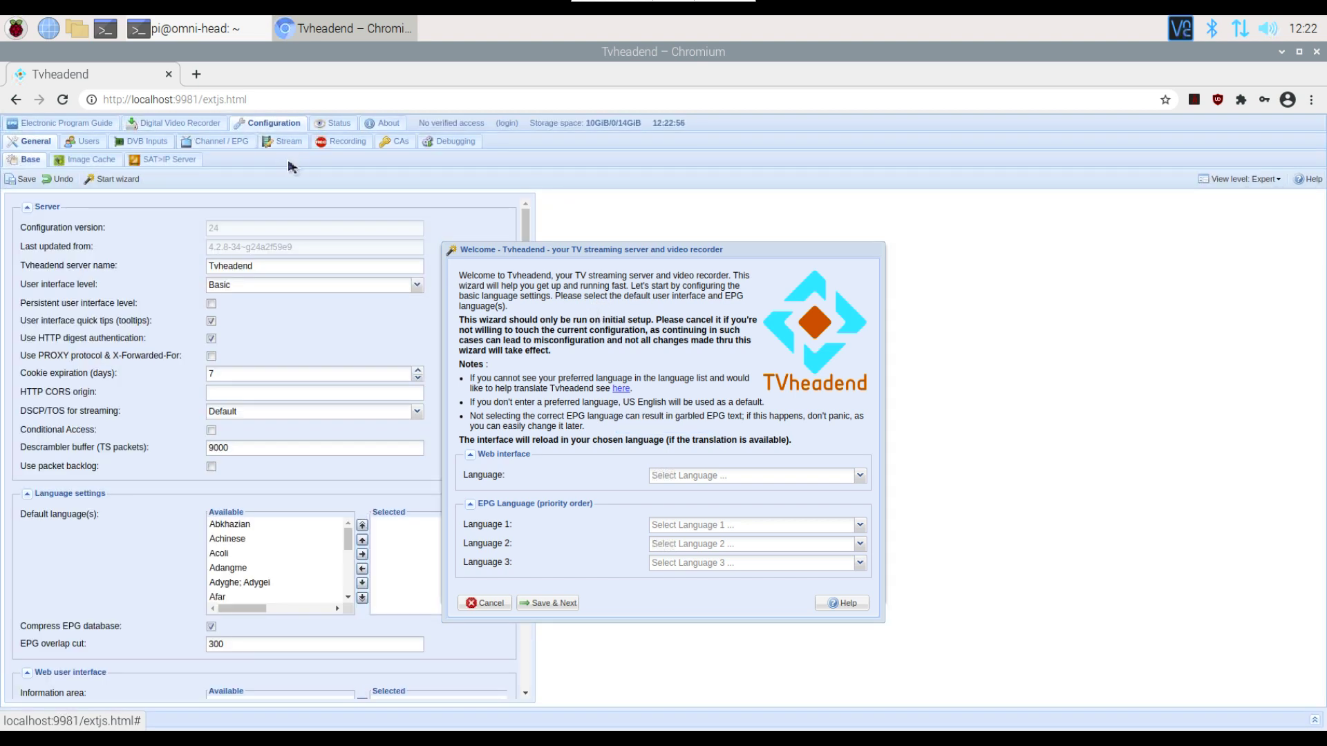
Step: Set the web interface language to Polish in the Tvheadend welcome wizard
click(786, 476)
click(863, 481)
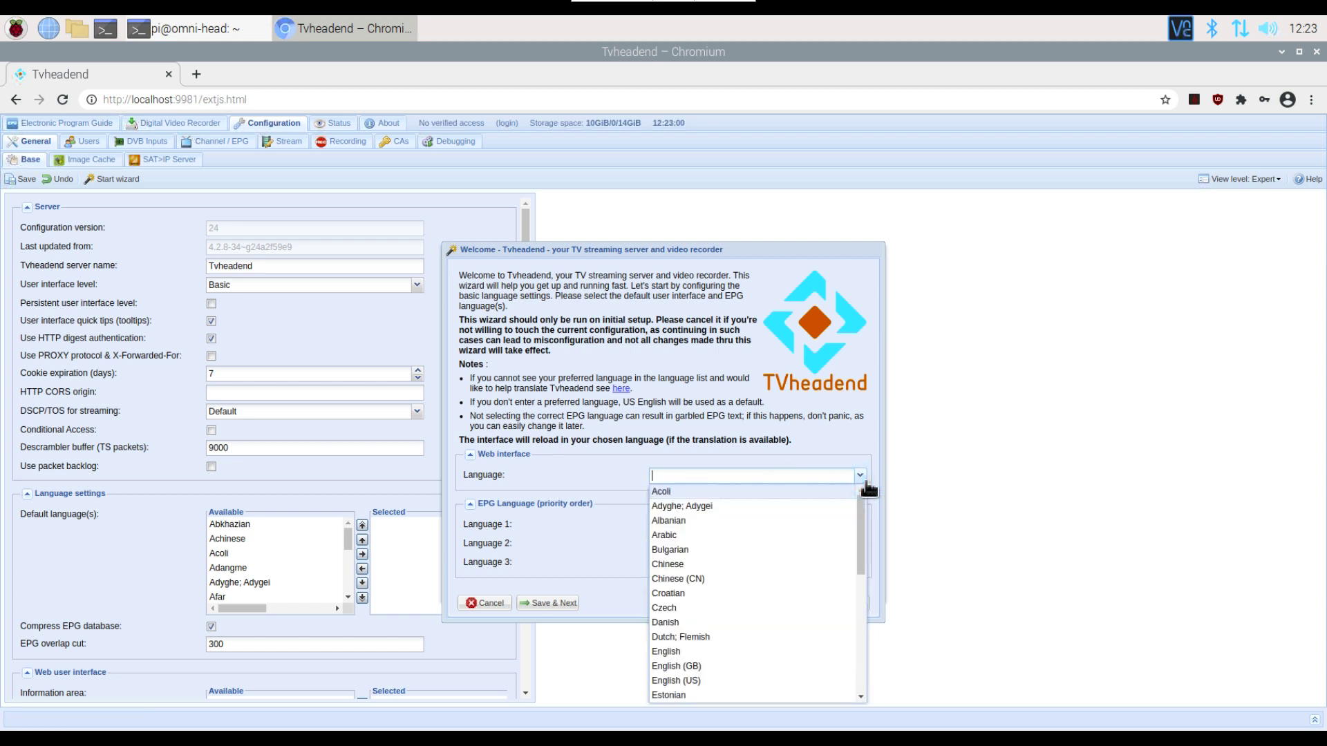
scroll(785, 570, down, 5)
scroll(784, 579, down, 1)
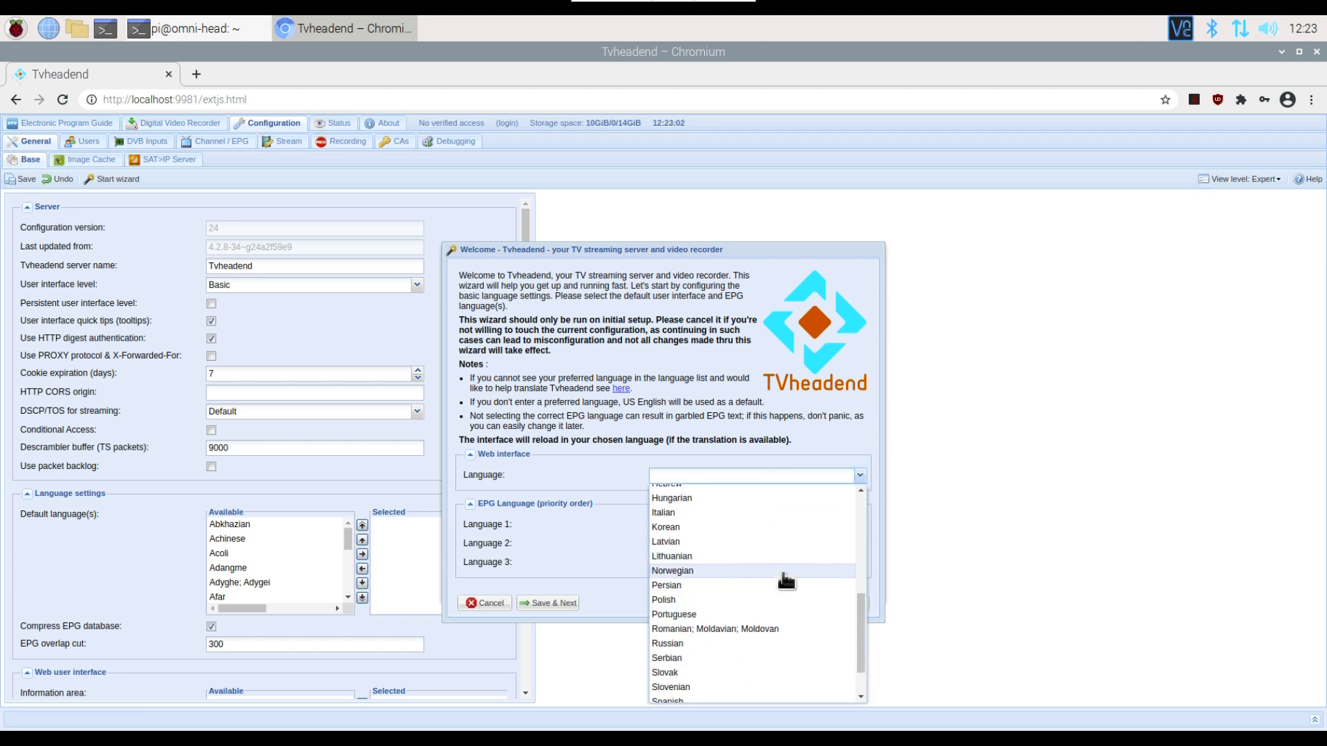
click(698, 593)
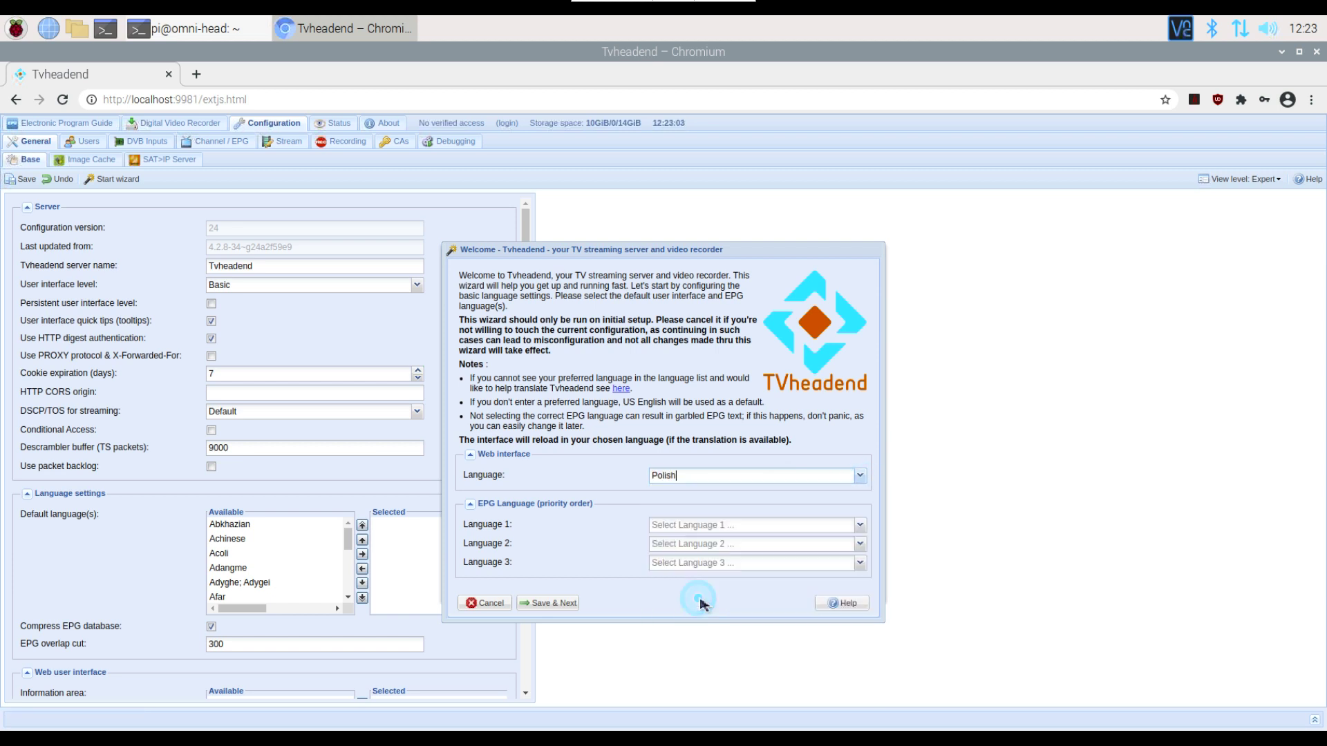
Step: Set EPG language 1 to Polish and language 2 to English, and save the wizard's language page
click(660, 542)
click(677, 369)
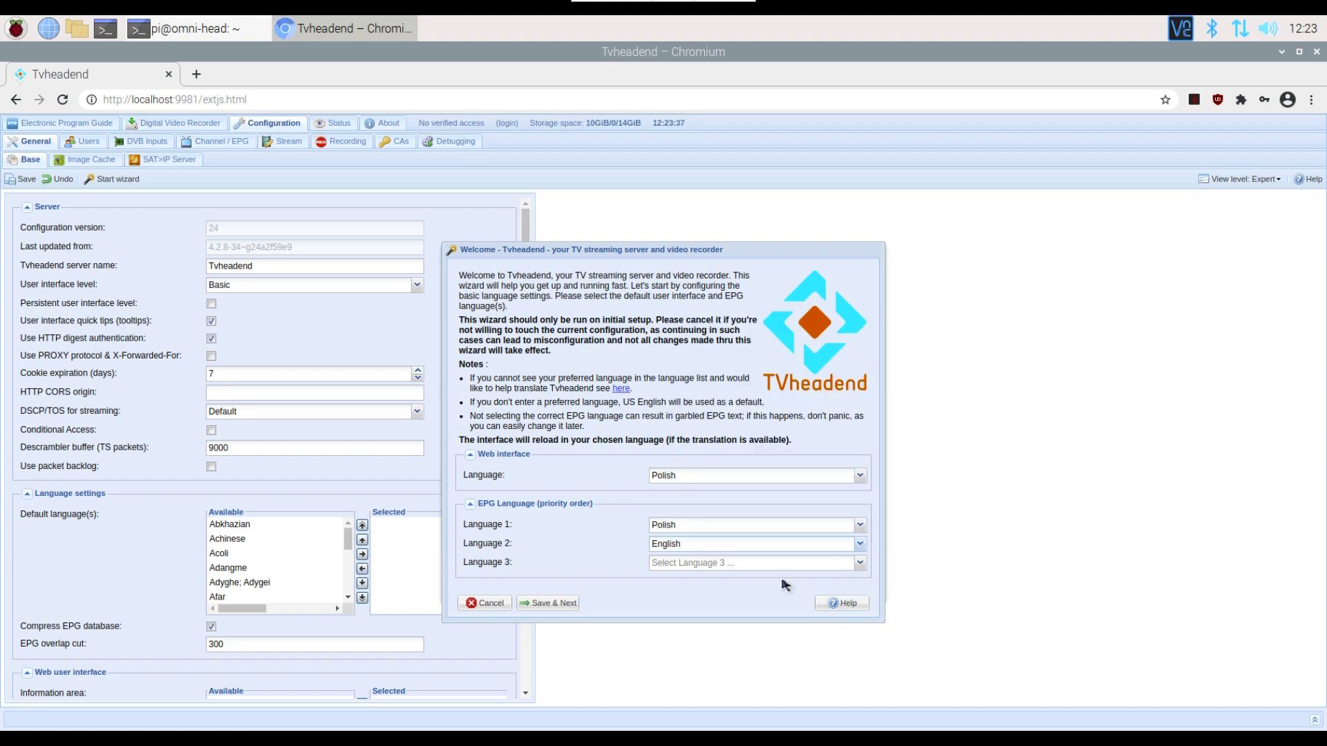
click(563, 605)
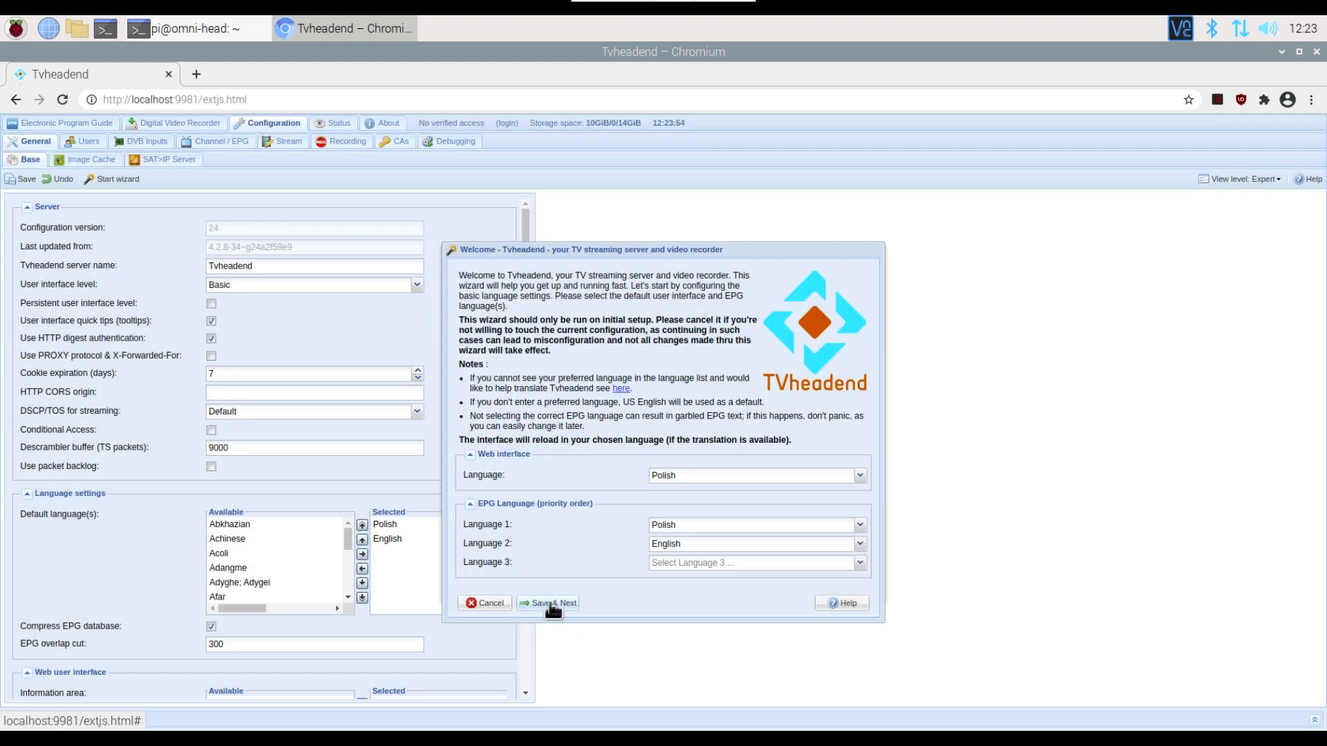
click(553, 605)
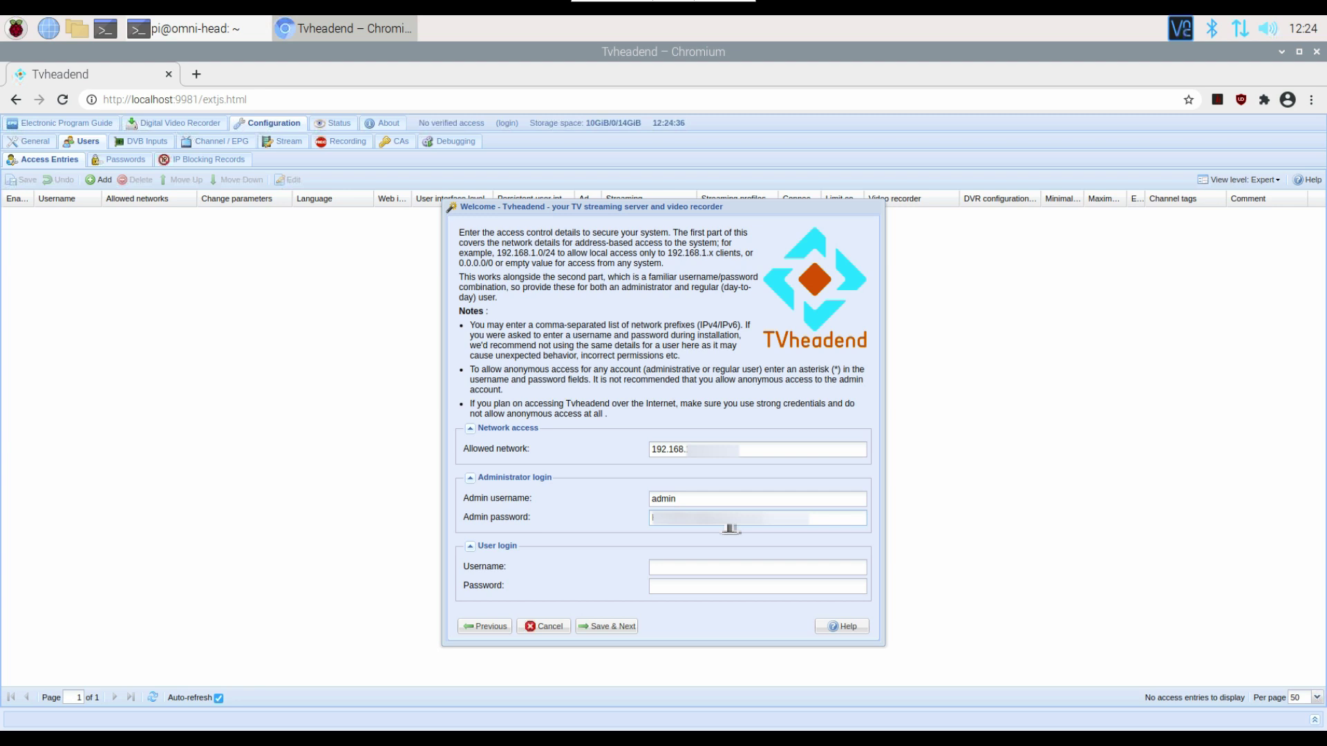
Step: Complete the regular user login with the username user and its password, and save the access control page
click(682, 569)
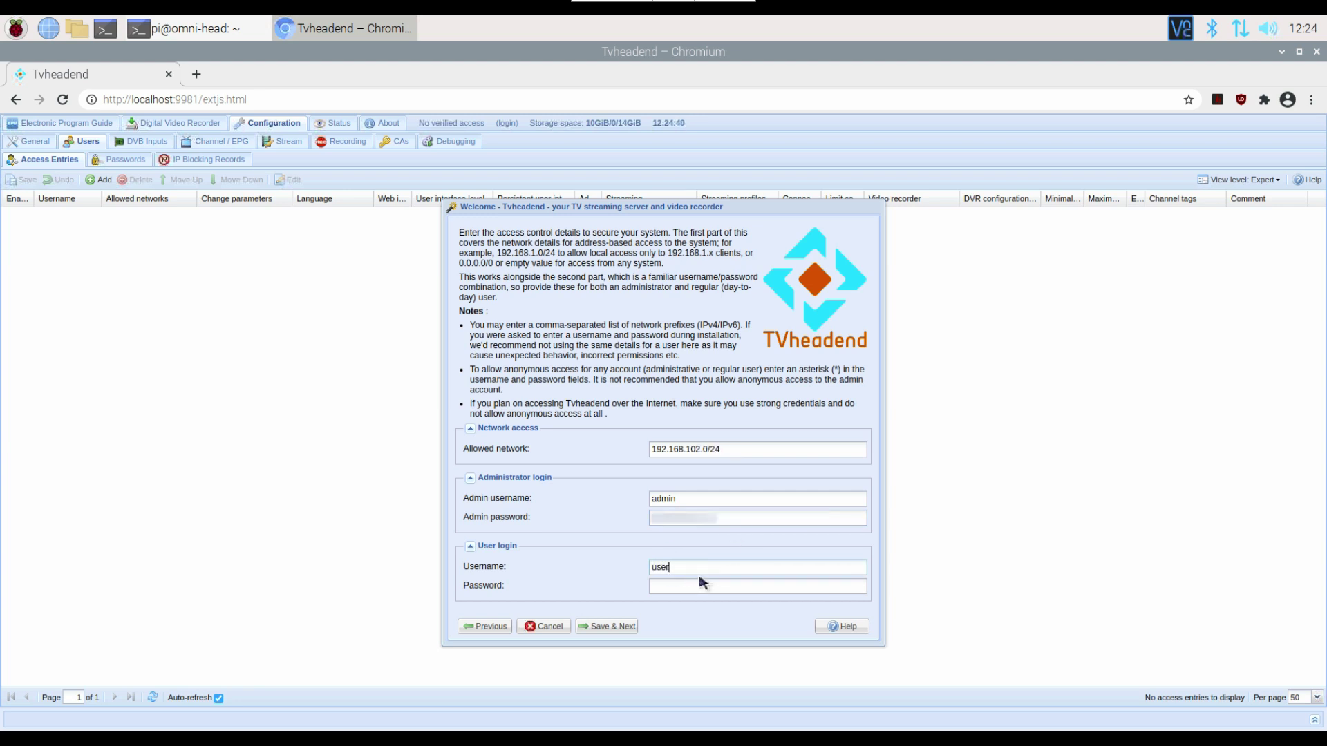
click(606, 626)
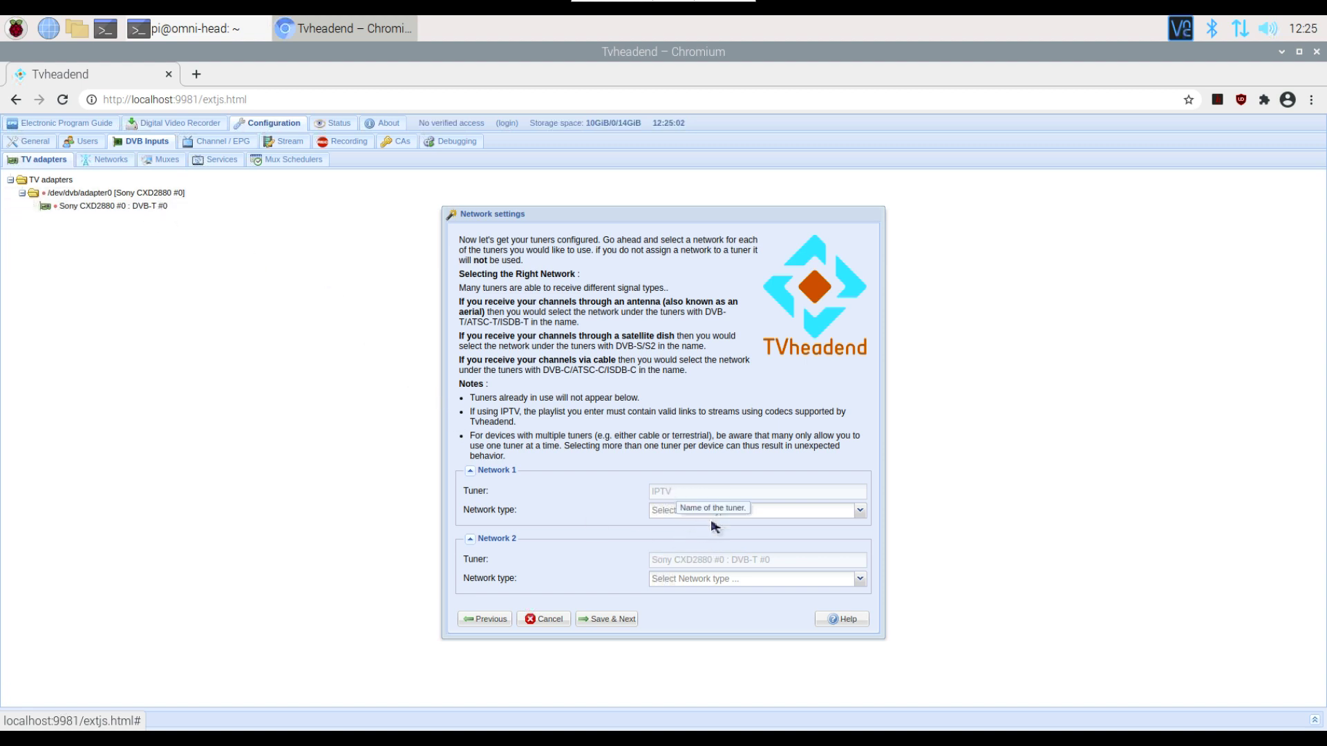
Step: Assign IPTV Automatic Network to the IPTV tuner and DVB-T Network to the Sony CXD2880 tuner, and save the network settings
click(859, 511)
click(860, 511)
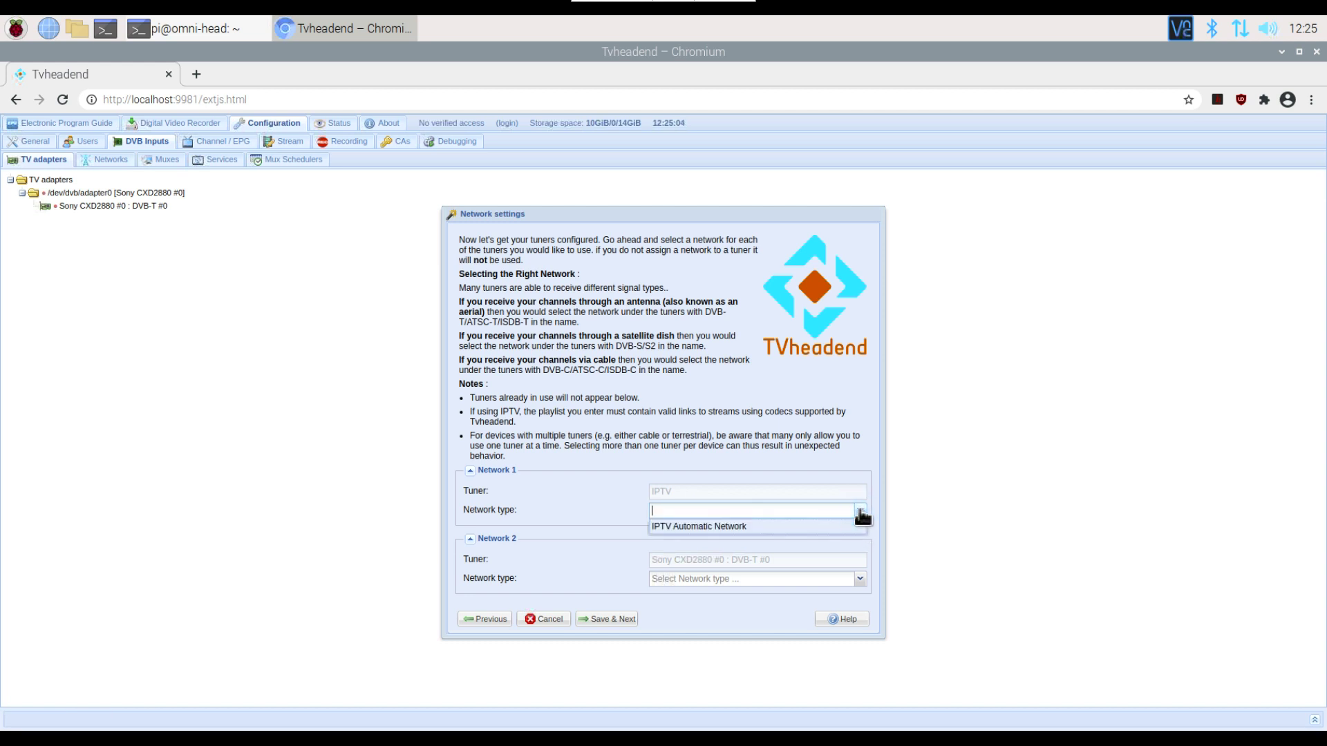
click(752, 523)
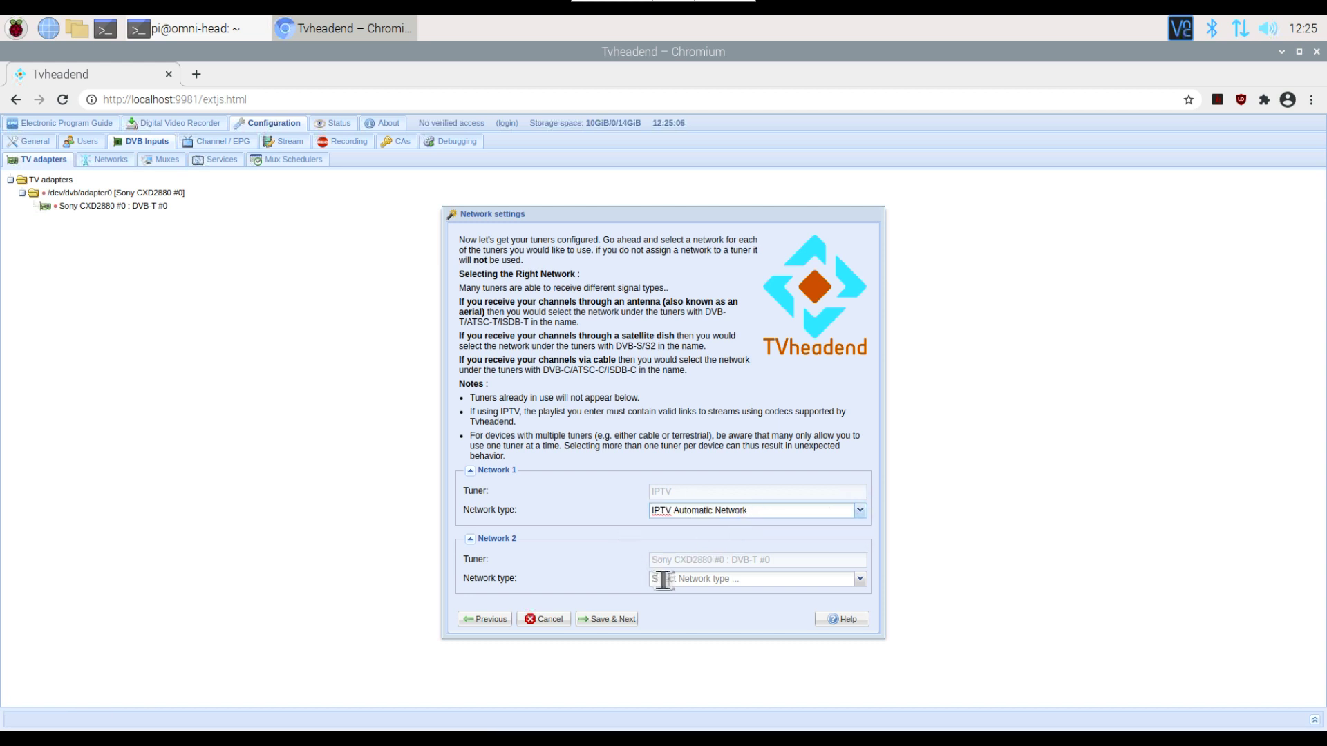
click(859, 580)
click(749, 597)
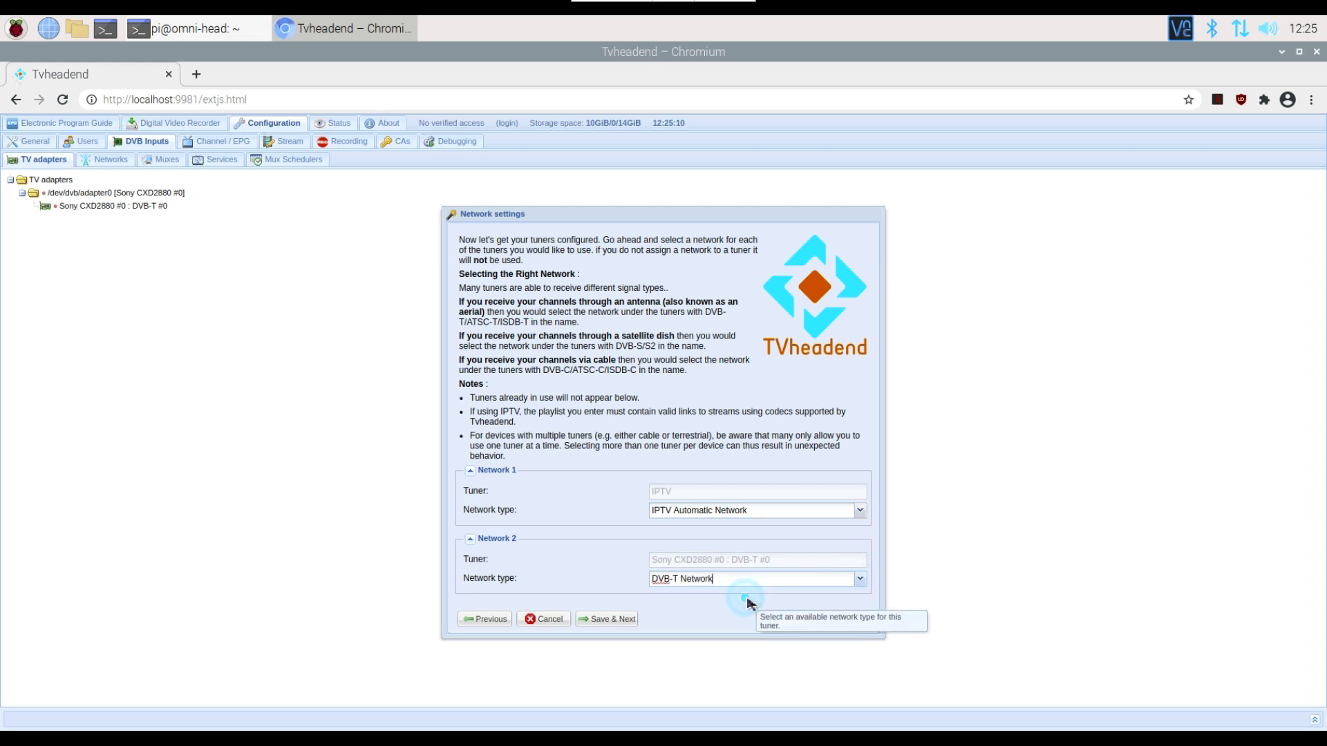
click(623, 620)
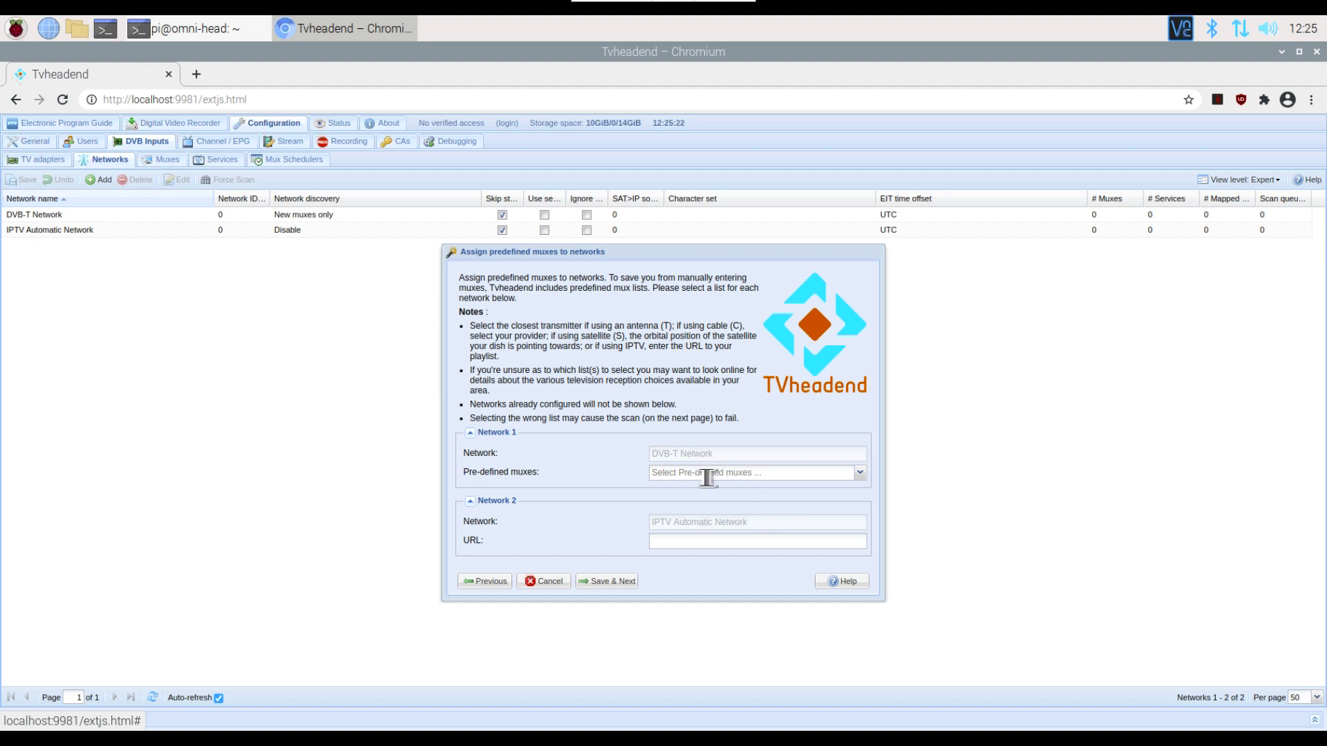
Step: Assign the predefined mux list Poland: pl-Warszawa to the DVB-T network and continue to the scan
click(861, 474)
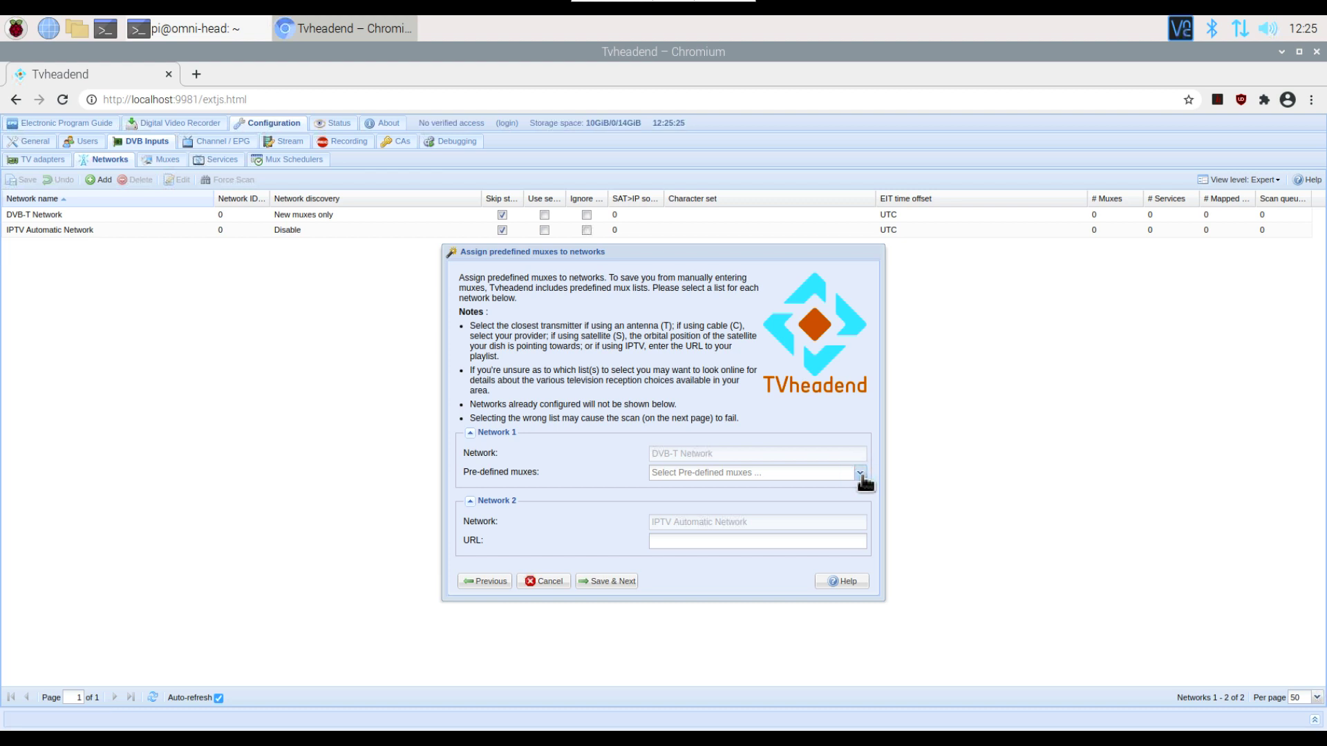
drag(862, 506, 868, 569)
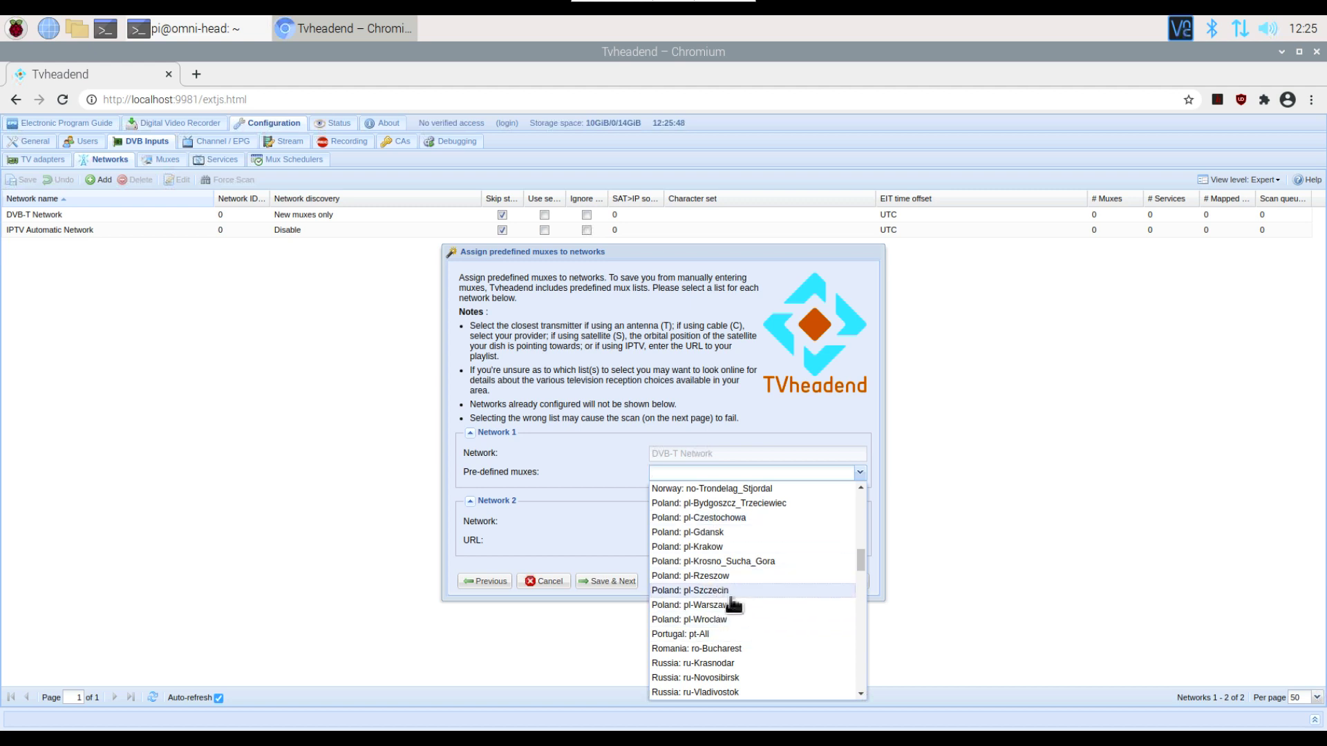
click(722, 605)
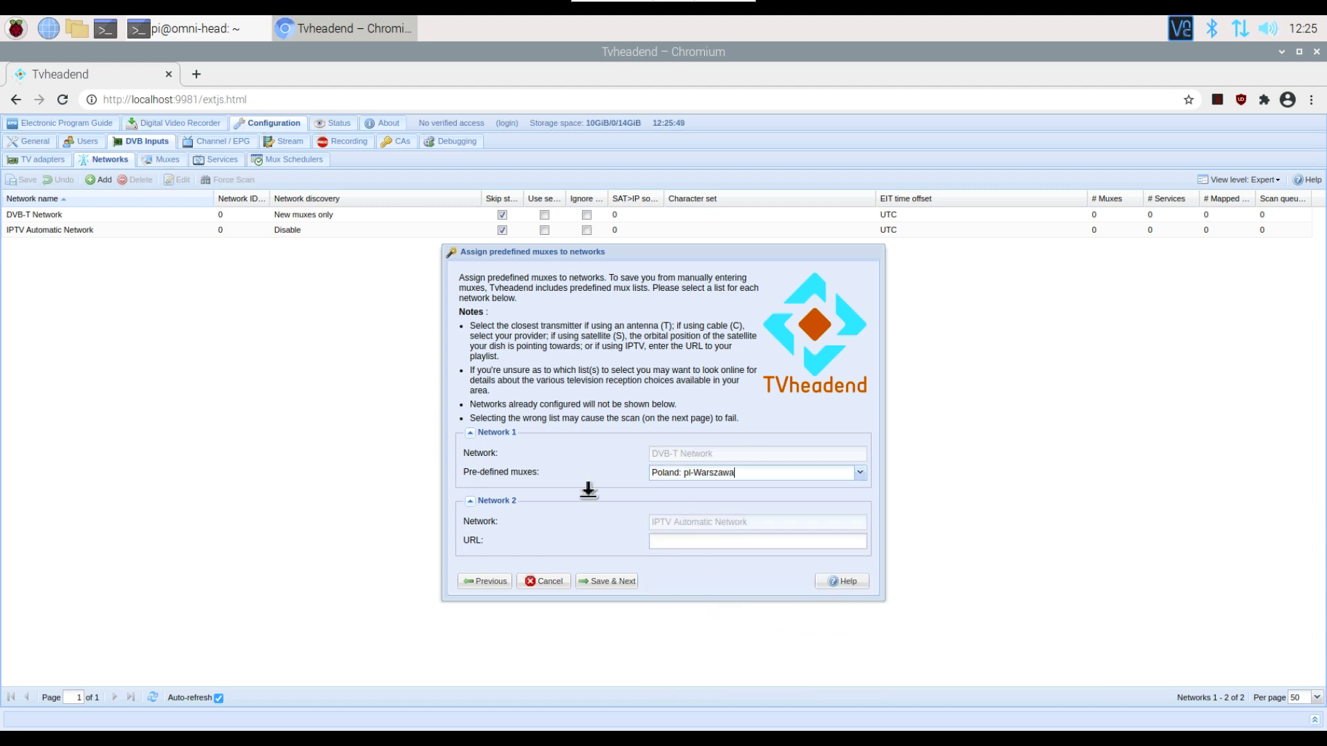
click(622, 582)
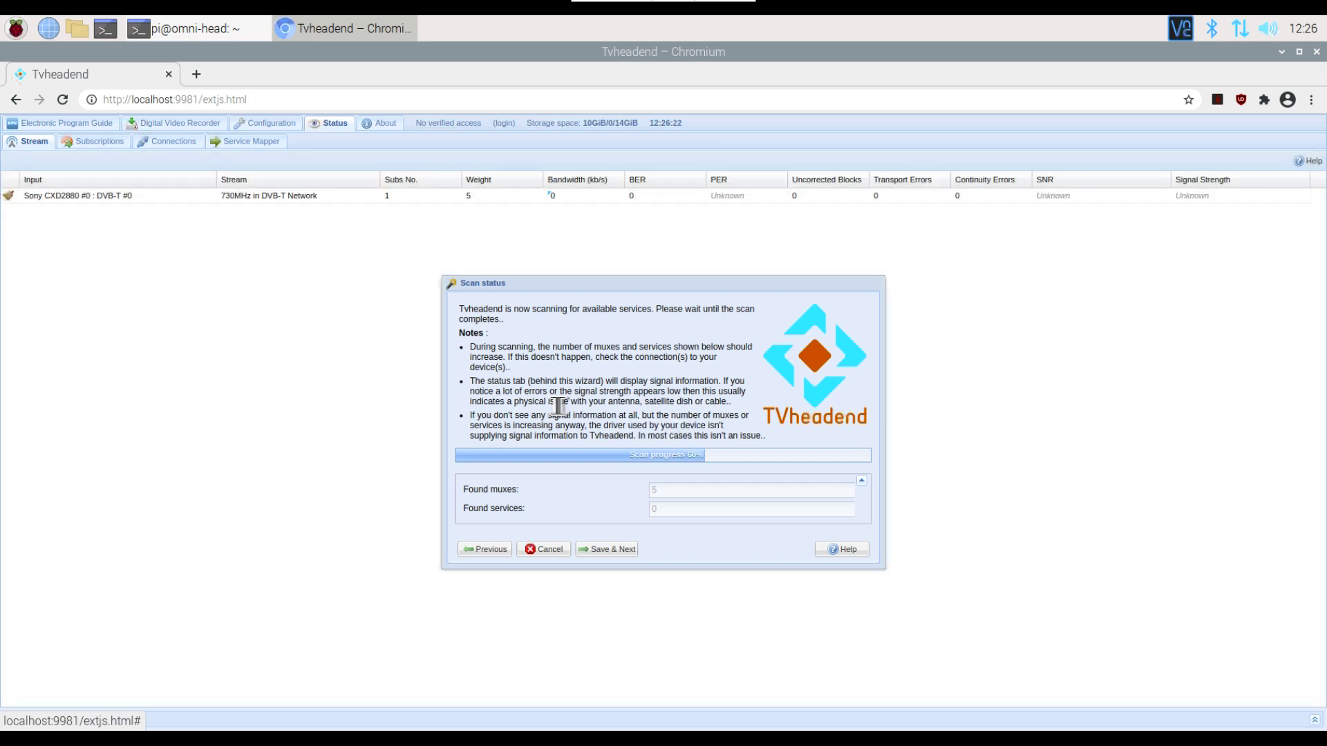
Step: Continue past the scan status and service mapping pages, leaving all mapping and tag options unchecked
click(614, 551)
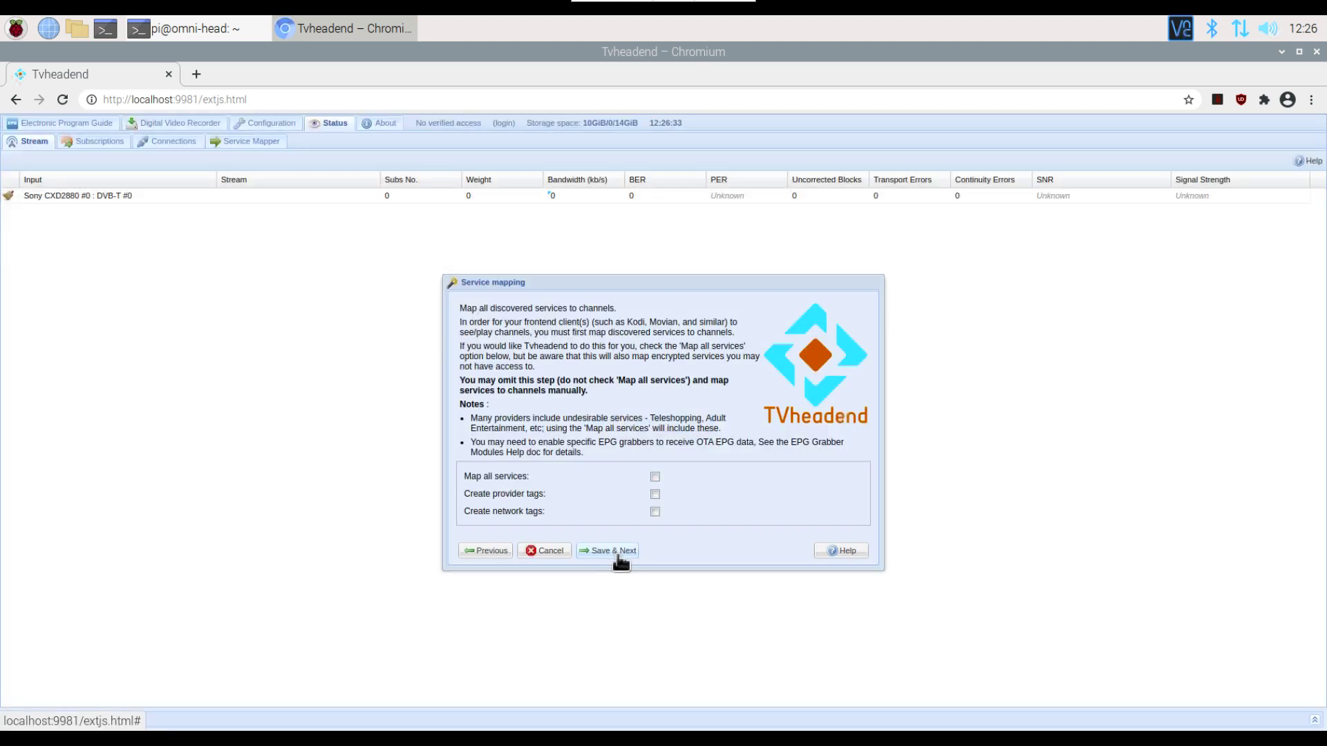
click(617, 553)
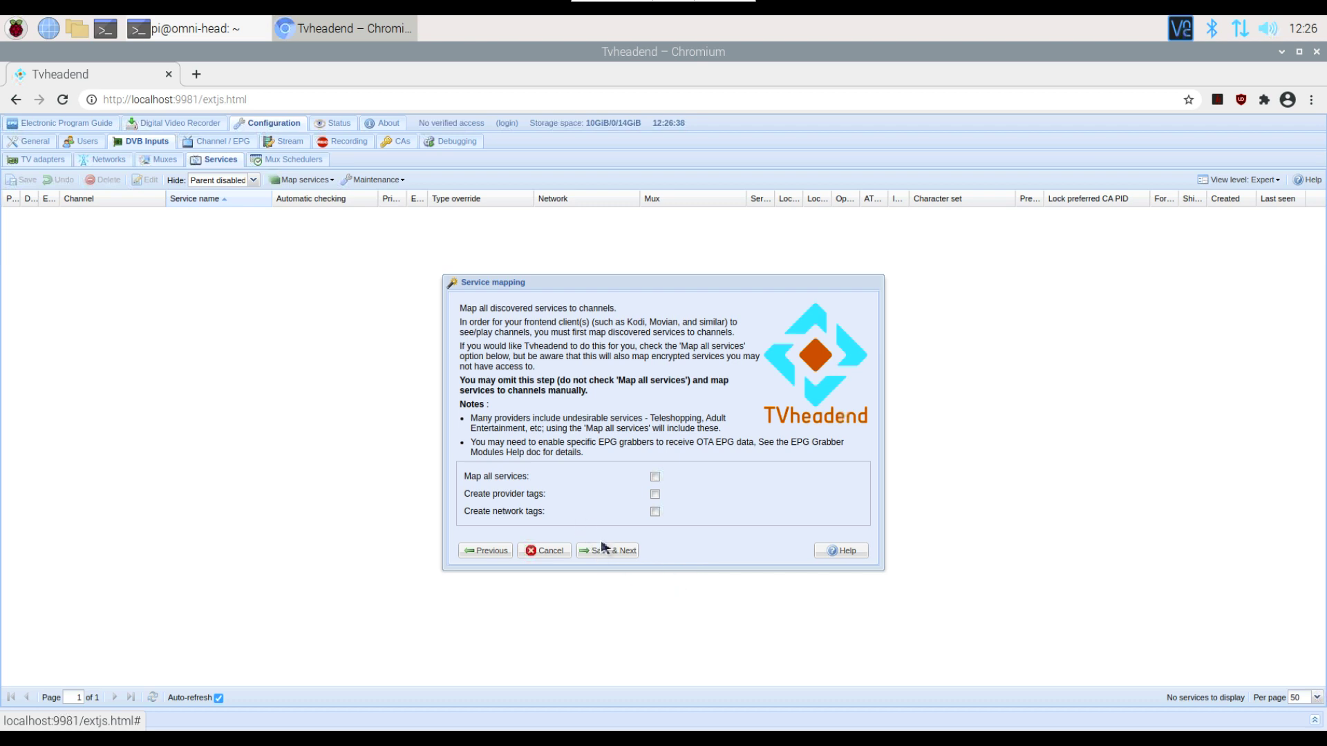
click(607, 553)
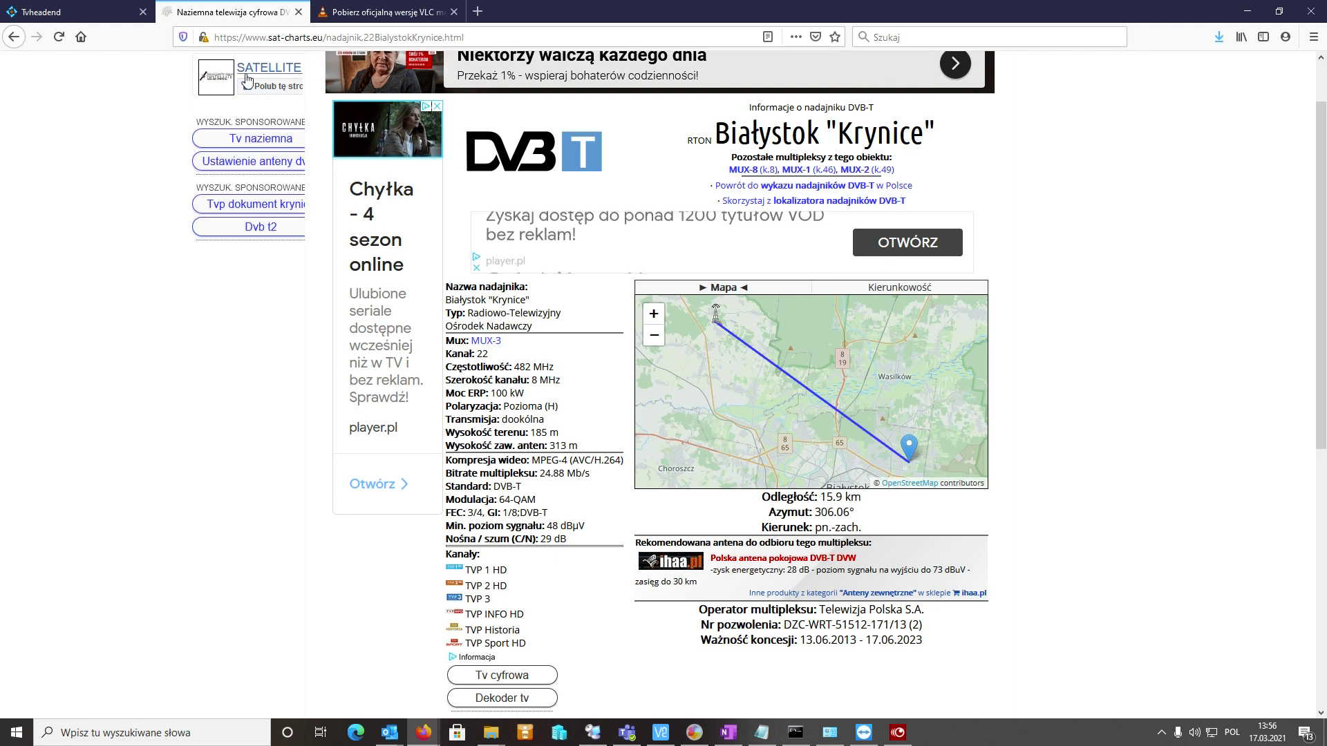
Step: Leave the transmitter details page and start a new mux on the DVB-T Network in Tvheadend
click(14, 37)
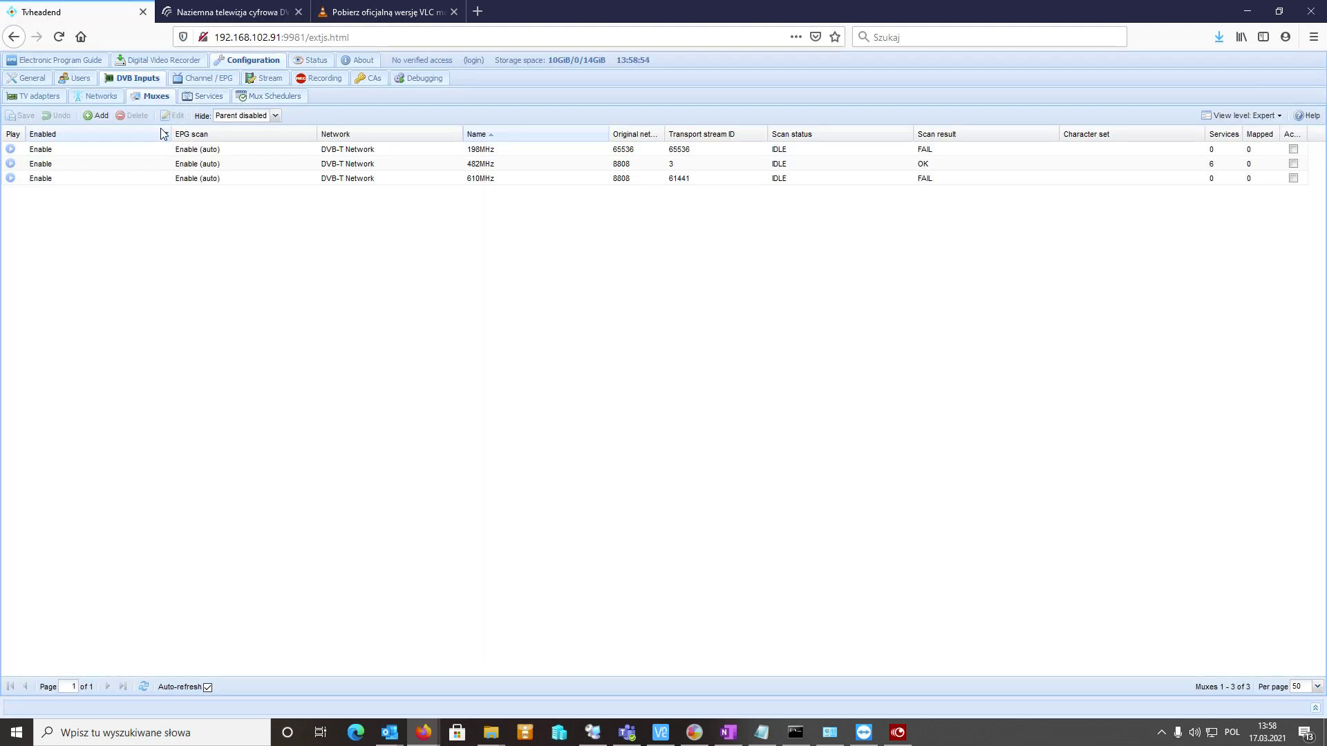
click(96, 116)
click(792, 378)
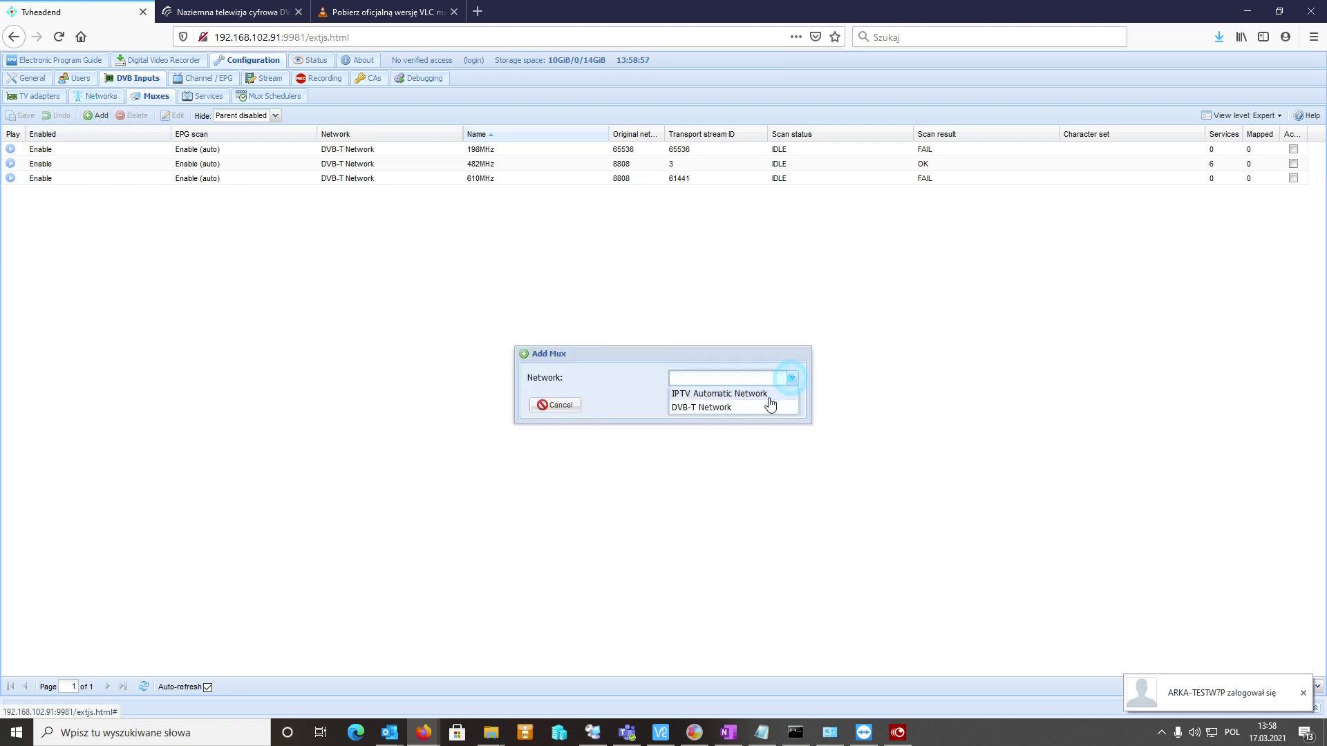
click(700, 408)
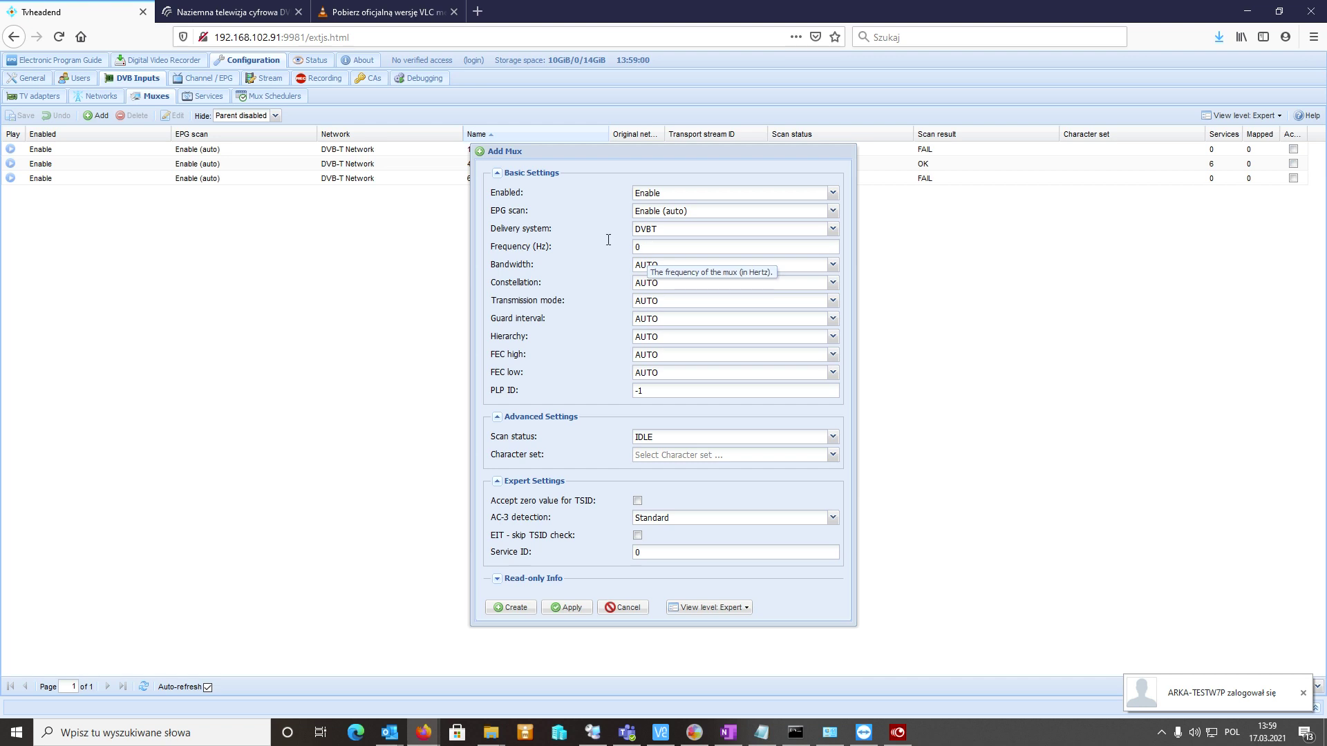
Step: Open the Białystok "Krynice" MUX-2 transmitter on sat-charts.eu and copy its frequency in MHz
click(228, 11)
click(13, 38)
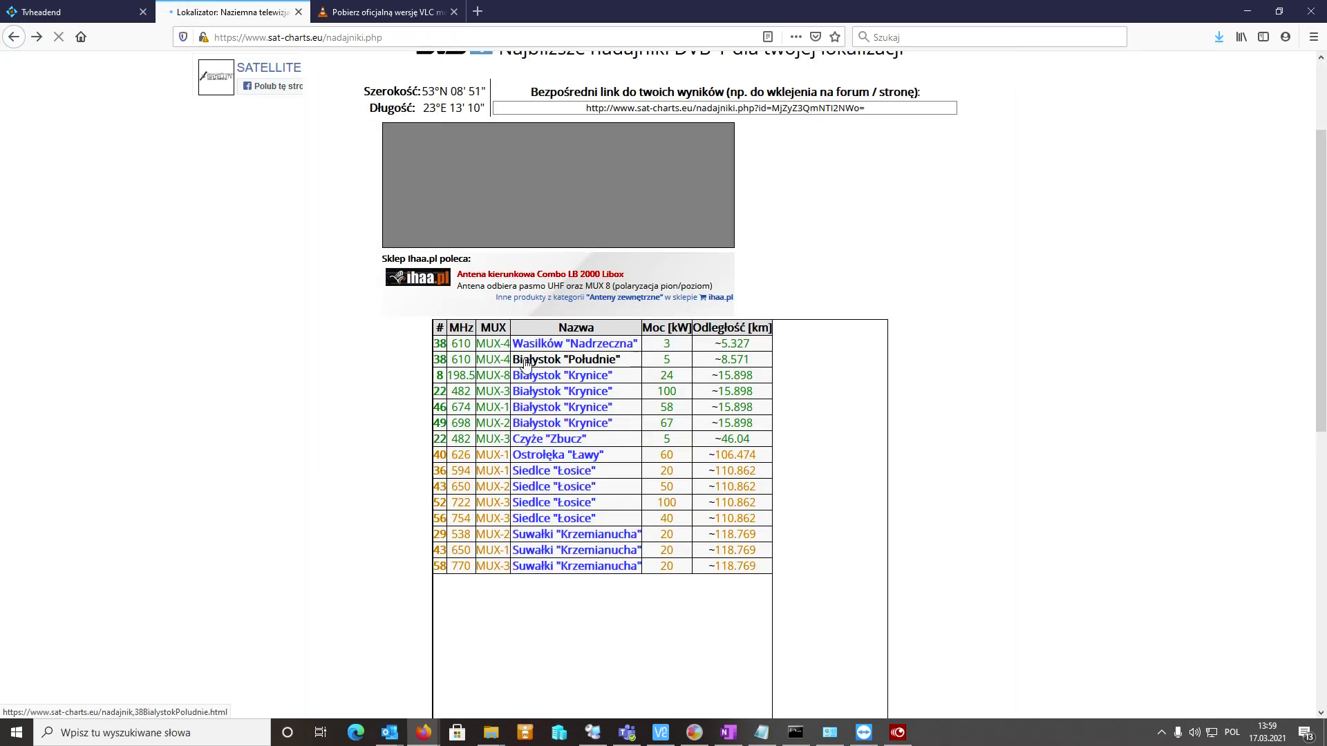
click(564, 424)
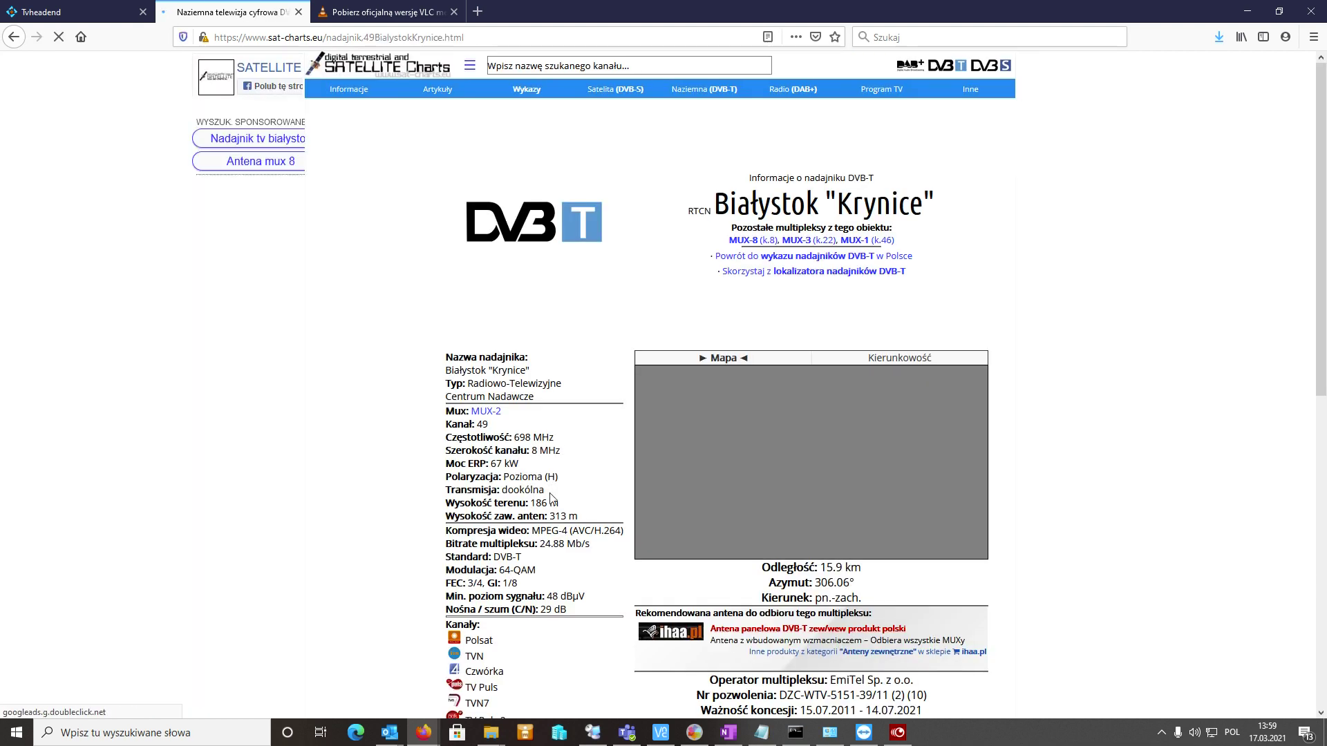
double_click(520, 437)
key(ctrl+c)
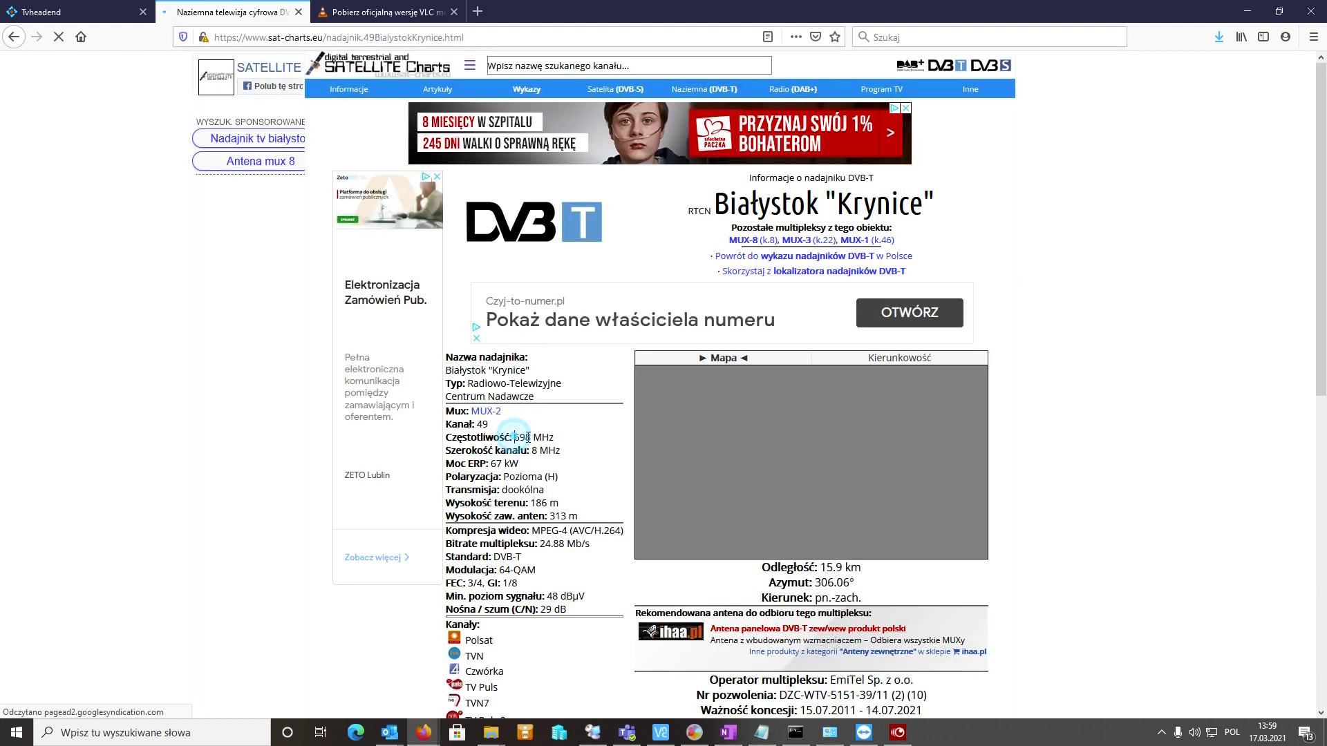
Step: In the new Tvheadend mux, enter the copied frequency 698 and set the bandwidth to 8MHz
click(62, 12)
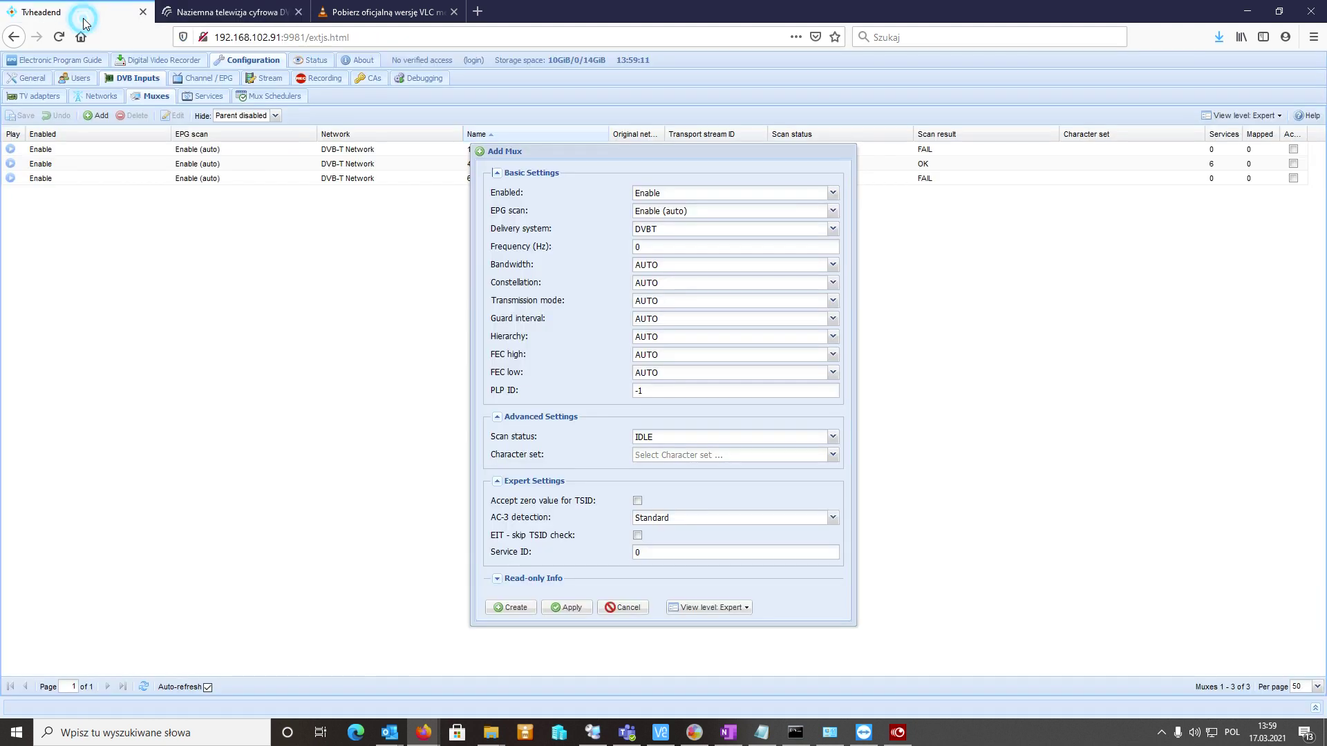
click(658, 248)
key(BackSpace)
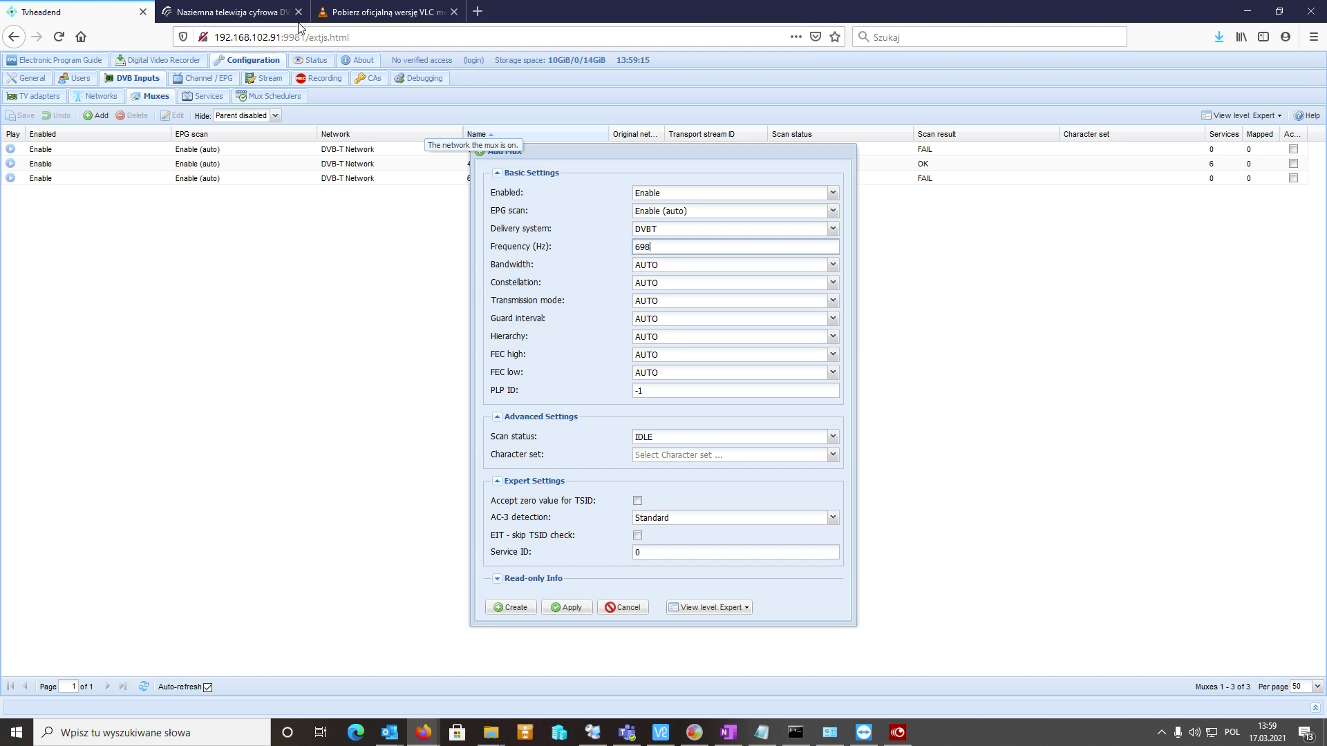
click(257, 12)
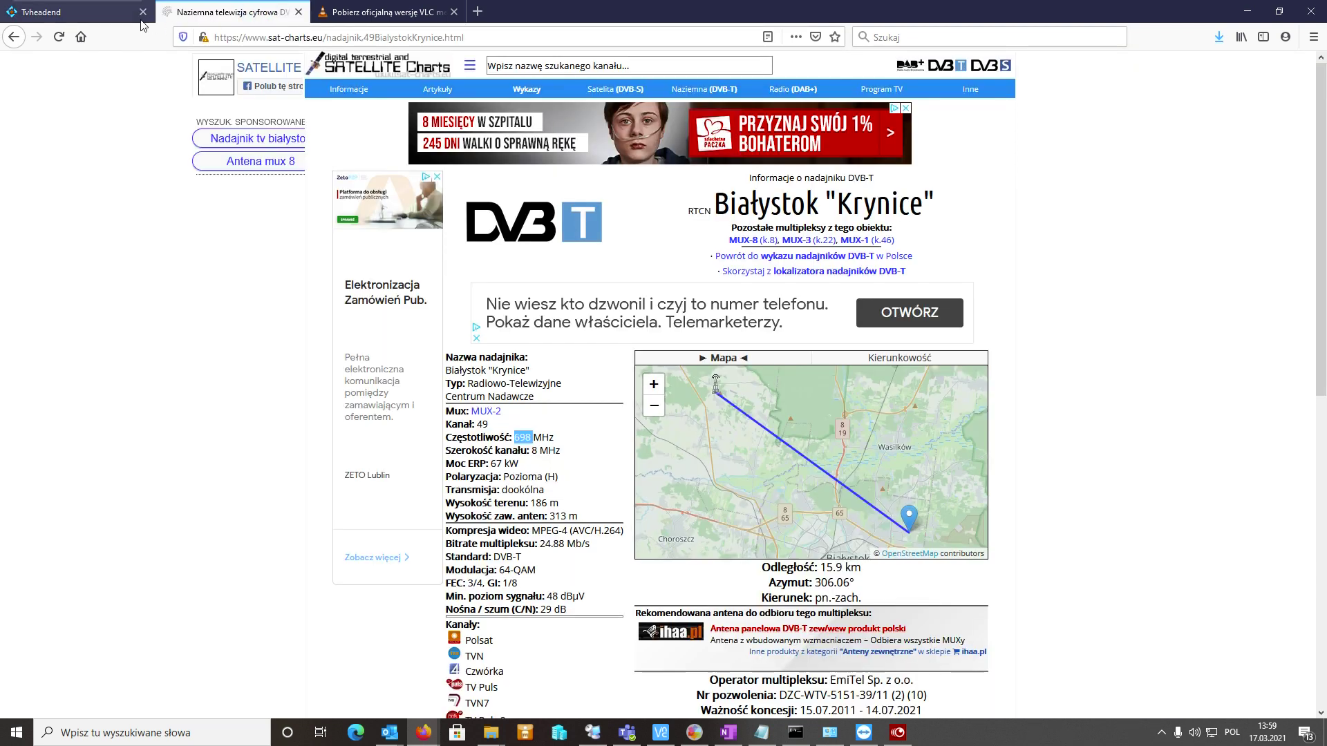
click(79, 12)
key(ctrl+v)
click(832, 268)
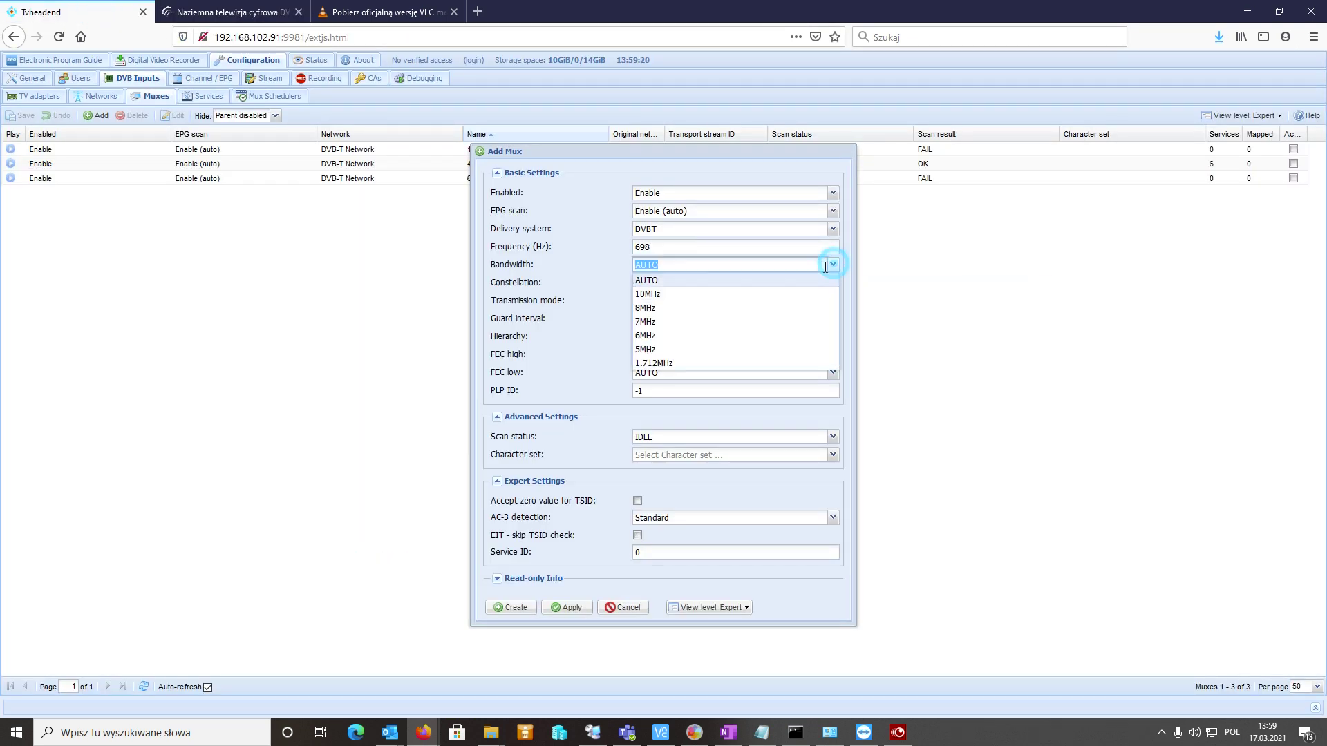
click(669, 305)
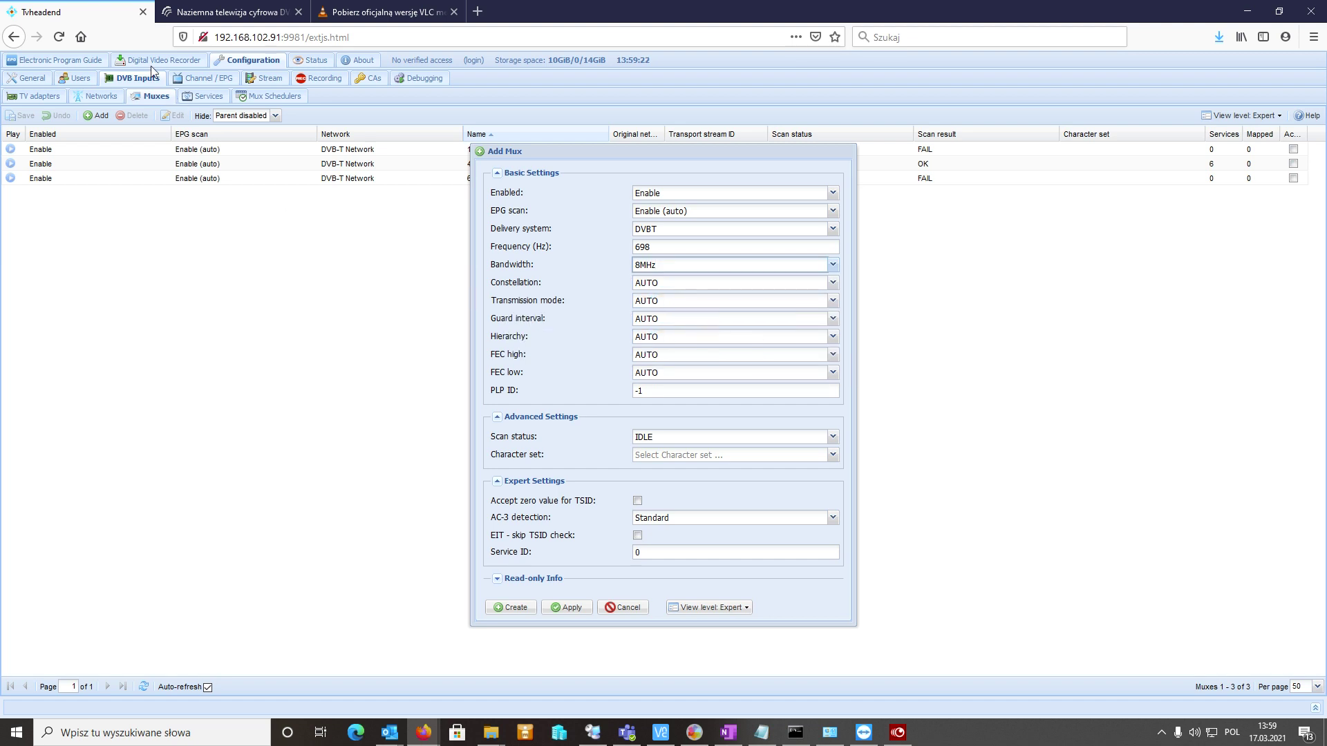
Step: Check the MUX-2 modulation on sat-charts.eu, set the new mux's constellation to QAM/64 and create the mux
click(235, 12)
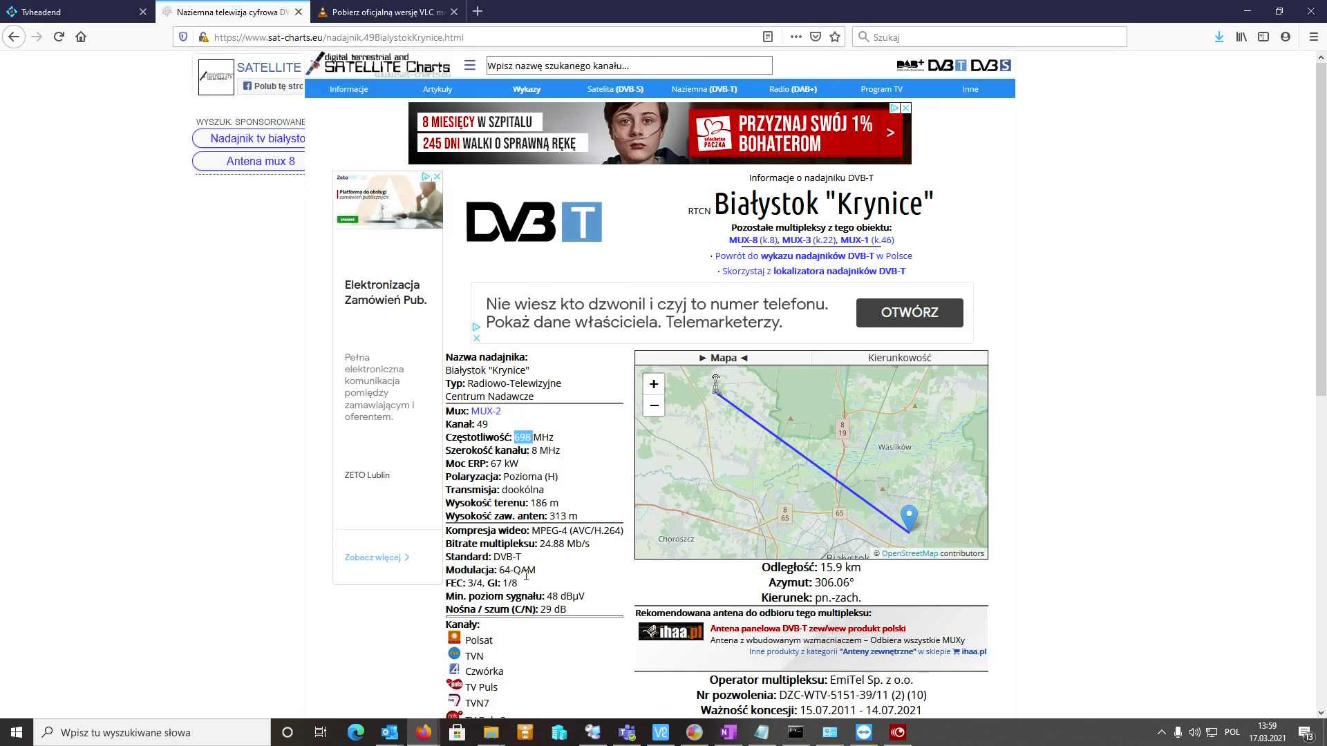
click(56, 14)
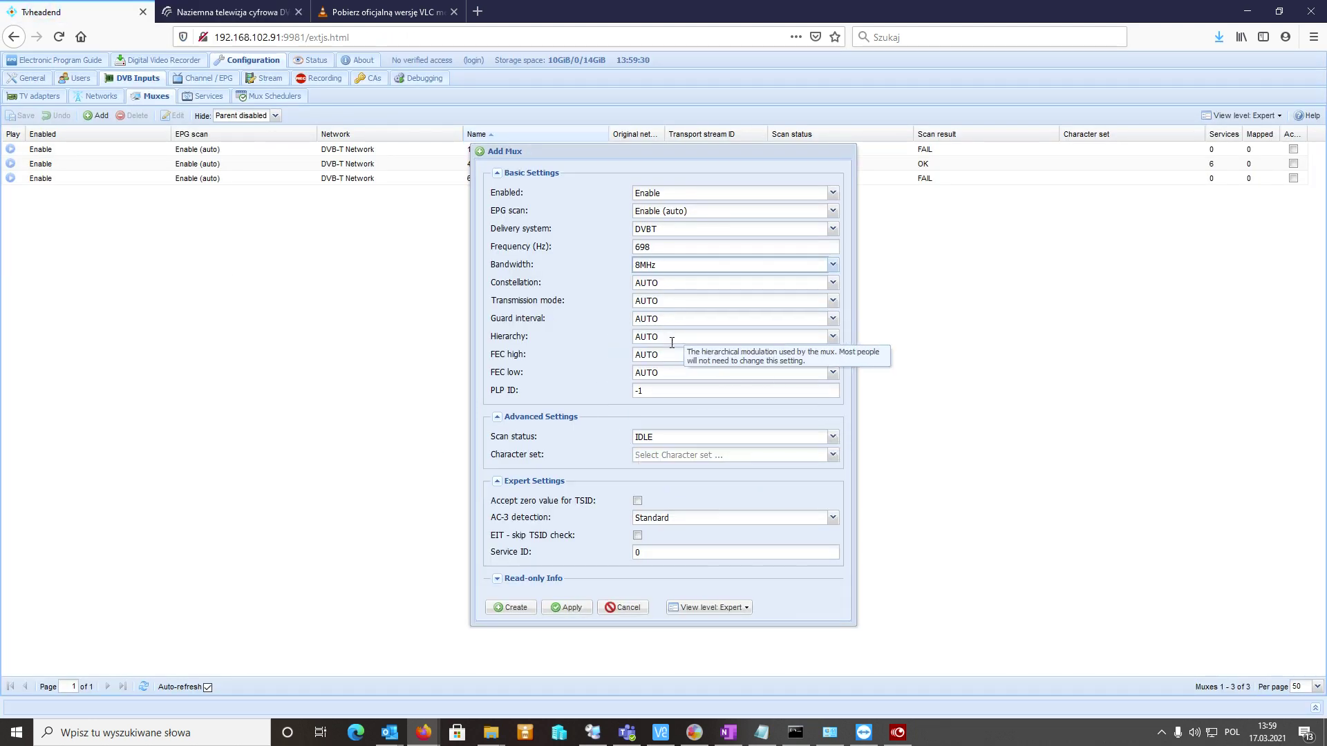
click(832, 284)
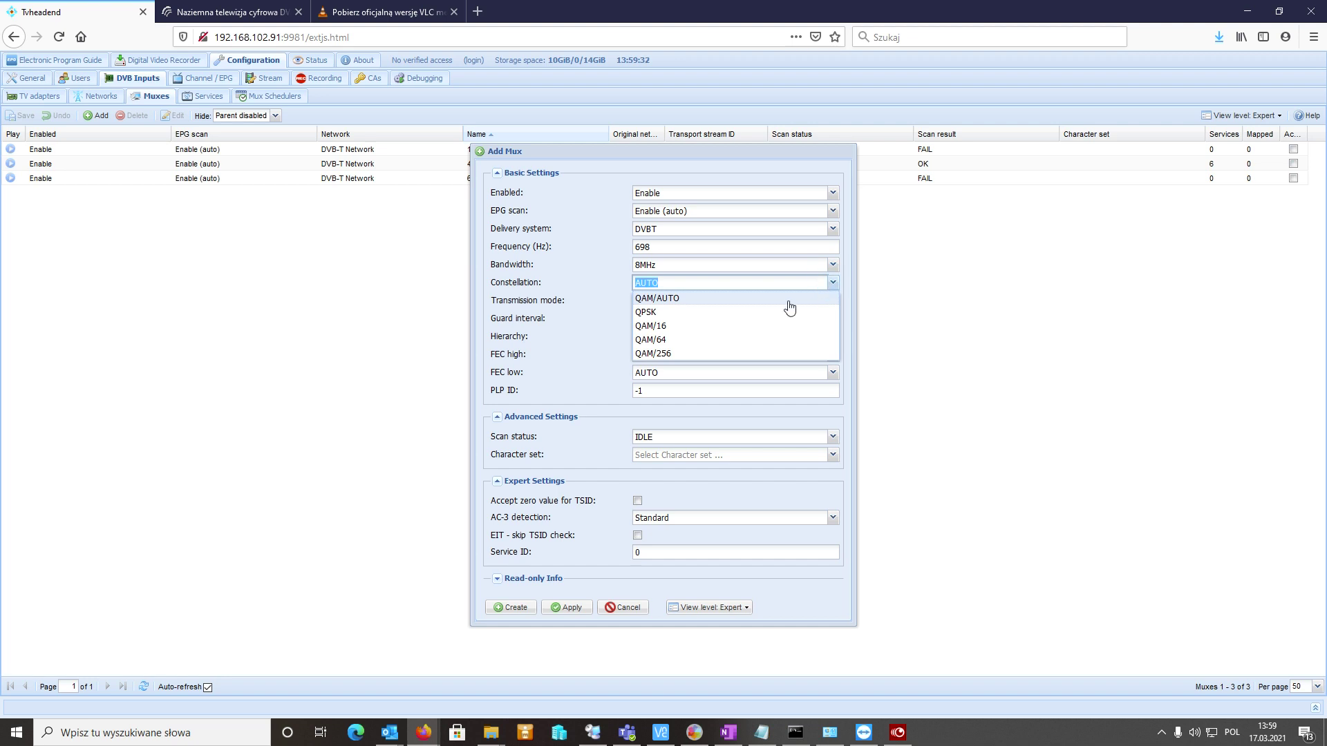
click(675, 340)
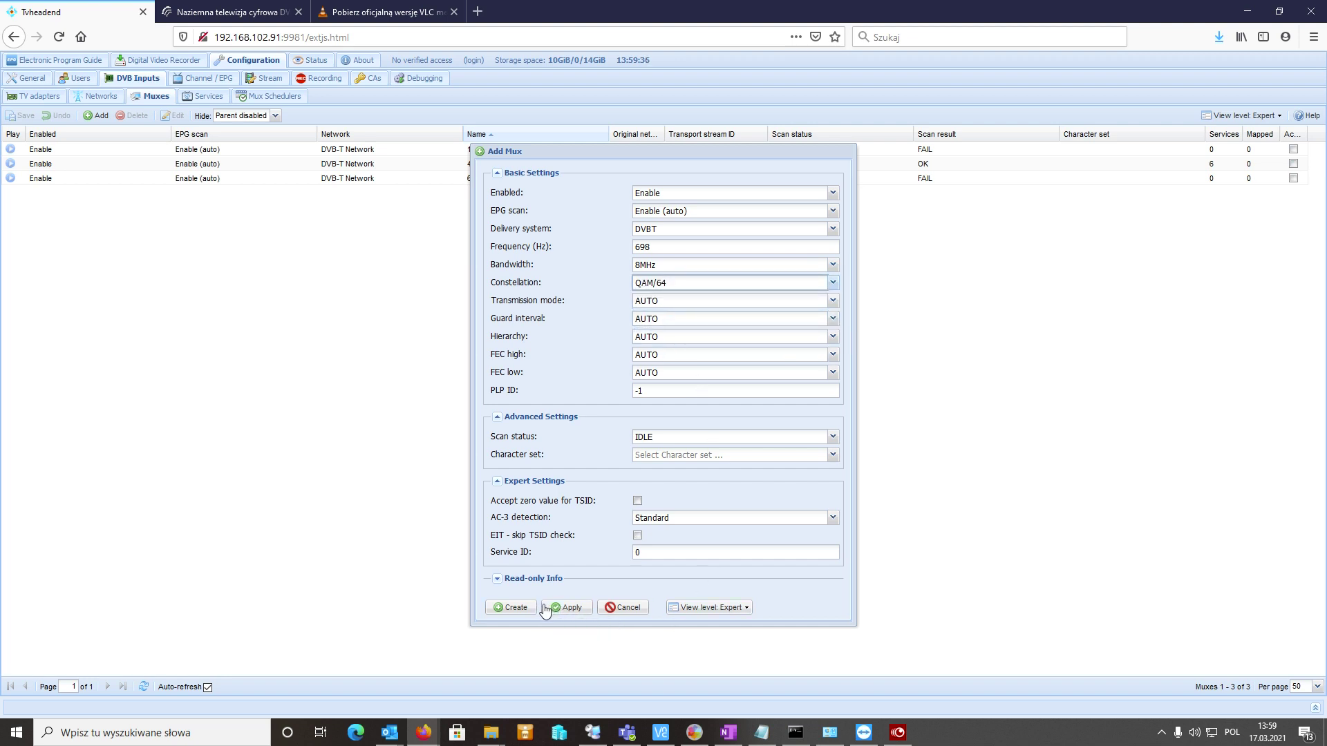
click(517, 608)
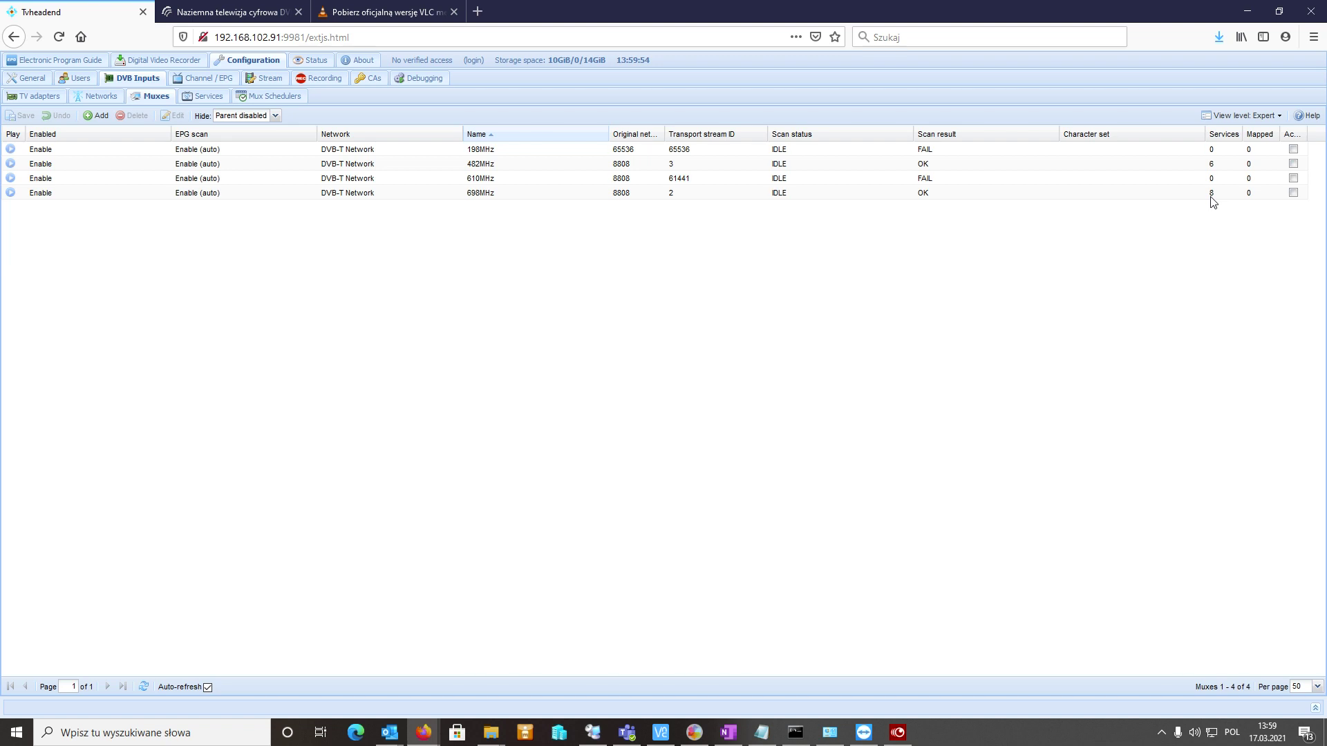
Step: Show the Tvheadend services list, play the PULS 2 service in VLC media player, and close the player
click(207, 97)
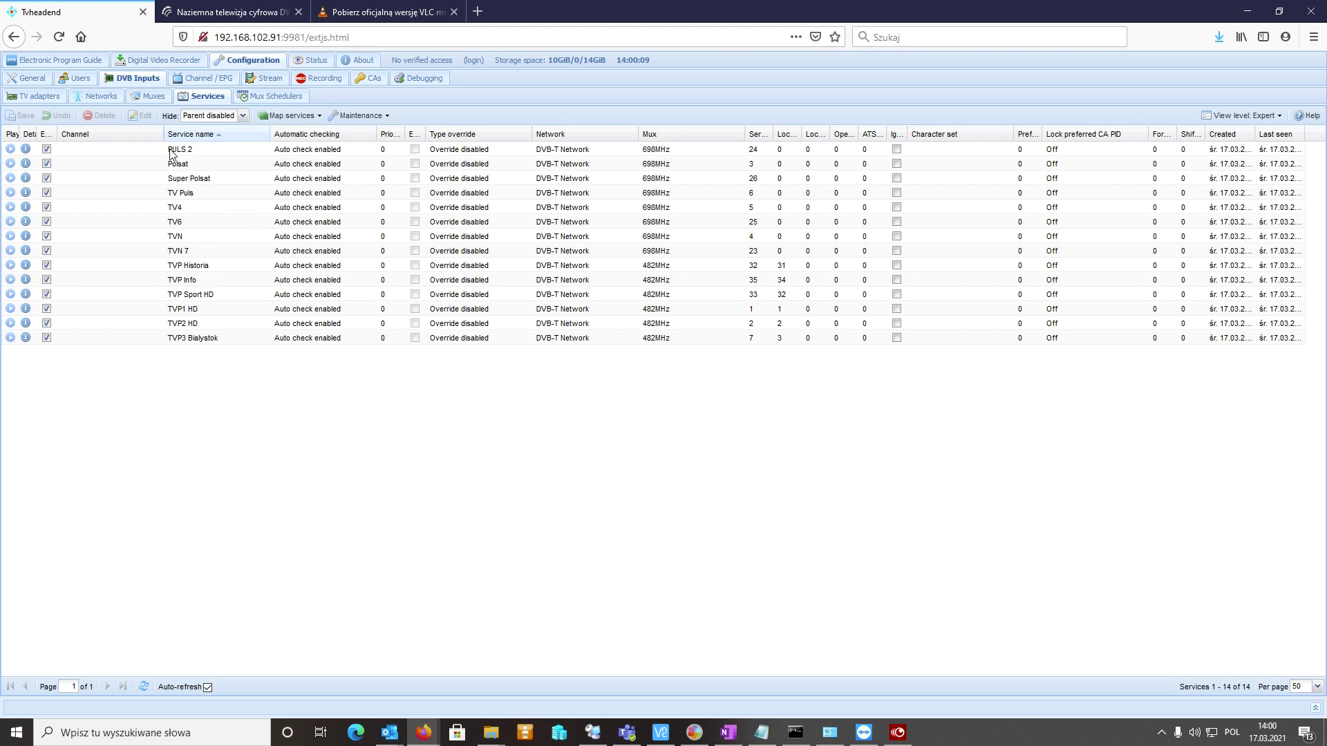
click(364, 12)
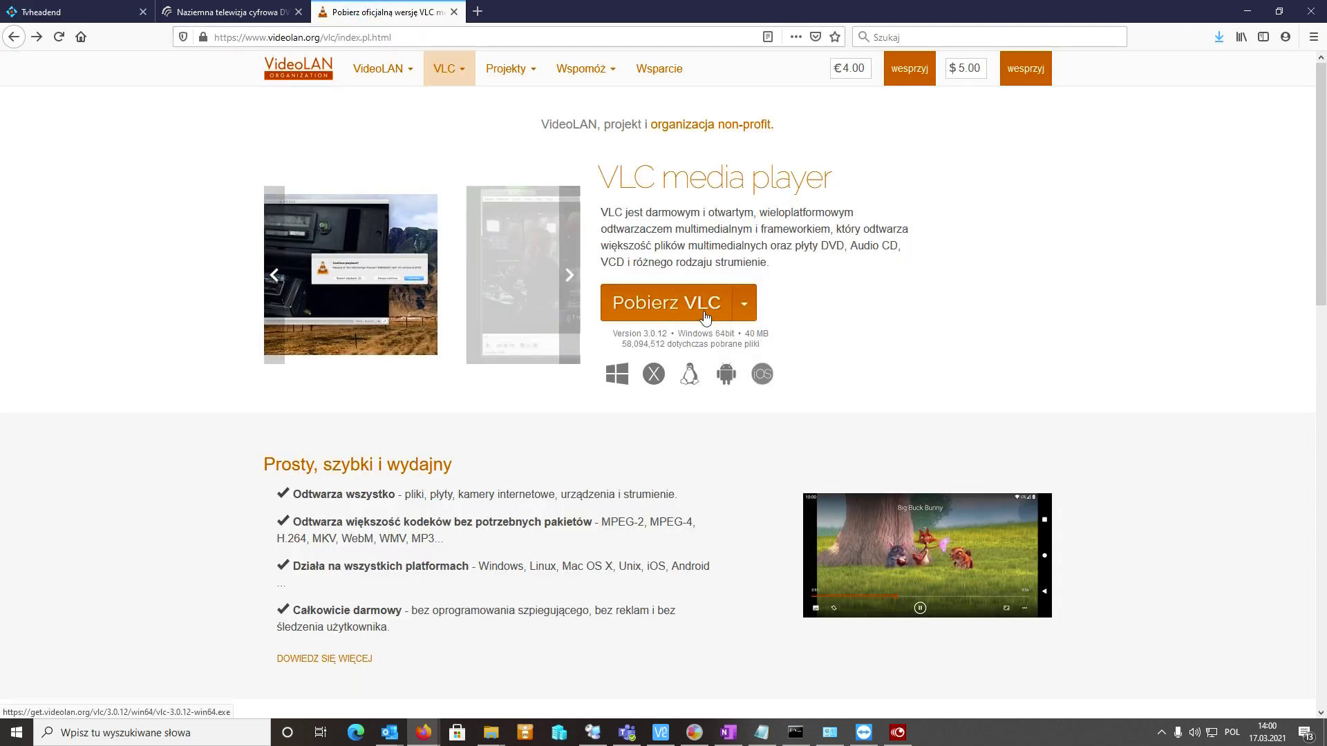
click(69, 11)
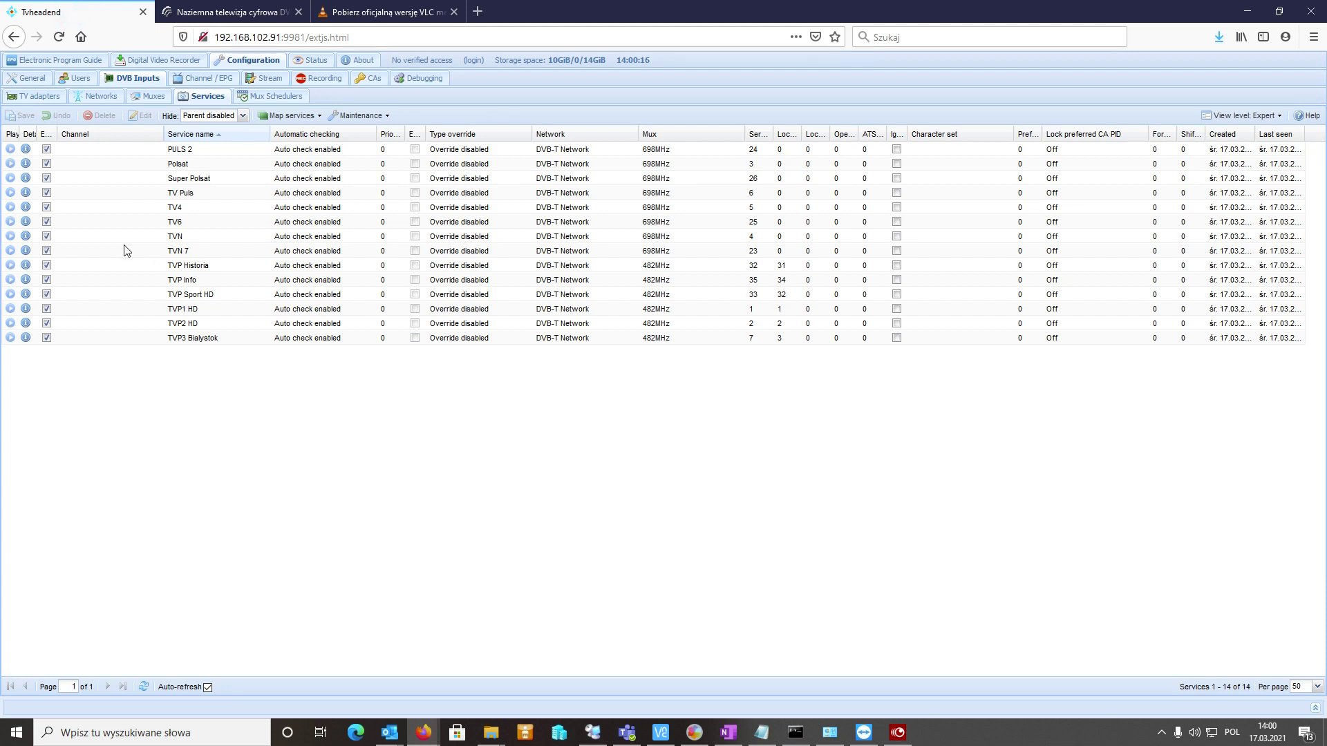
click(10, 150)
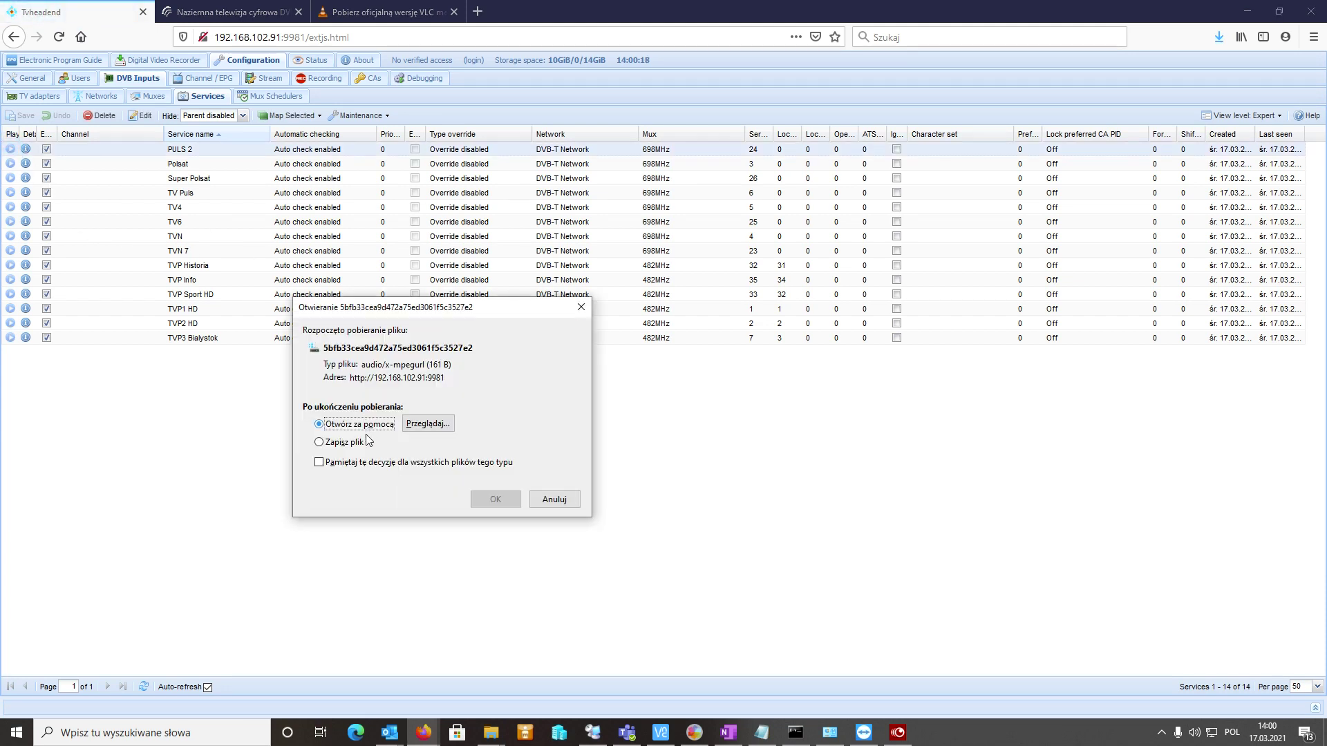
click(509, 503)
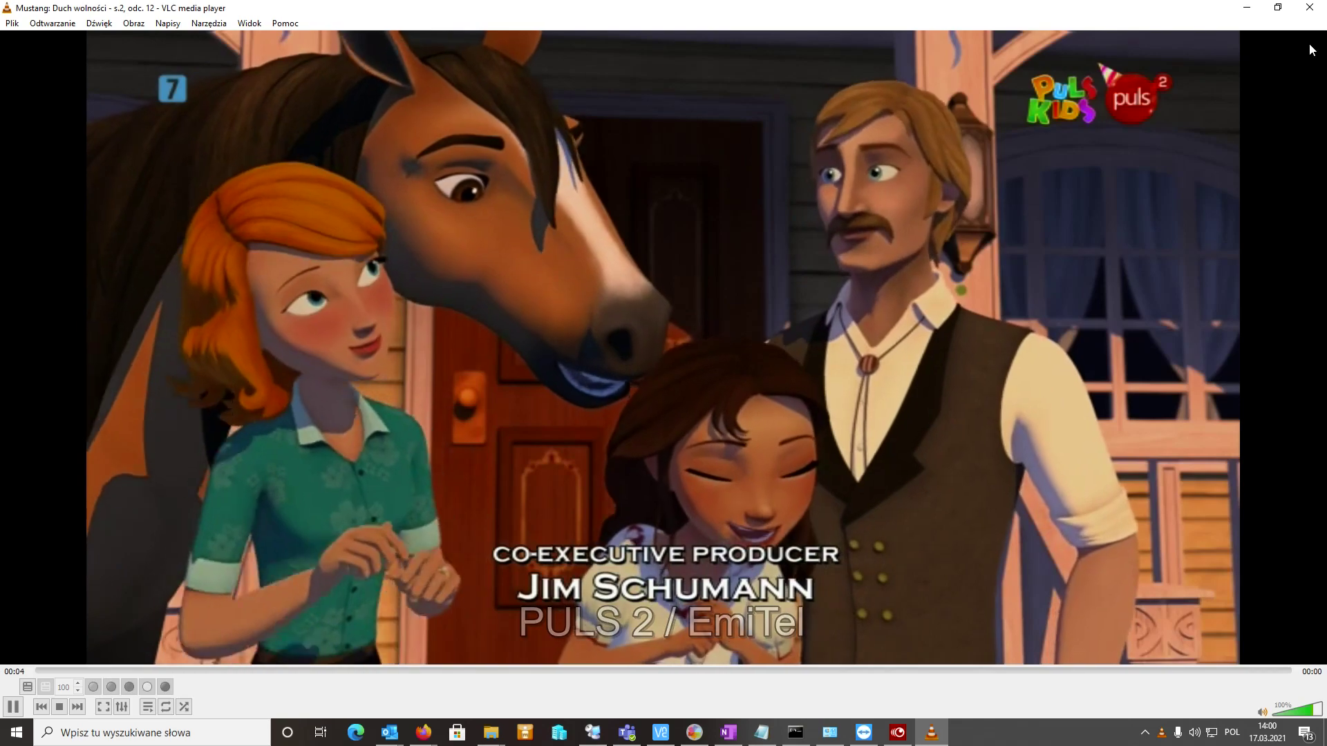
click(1315, 8)
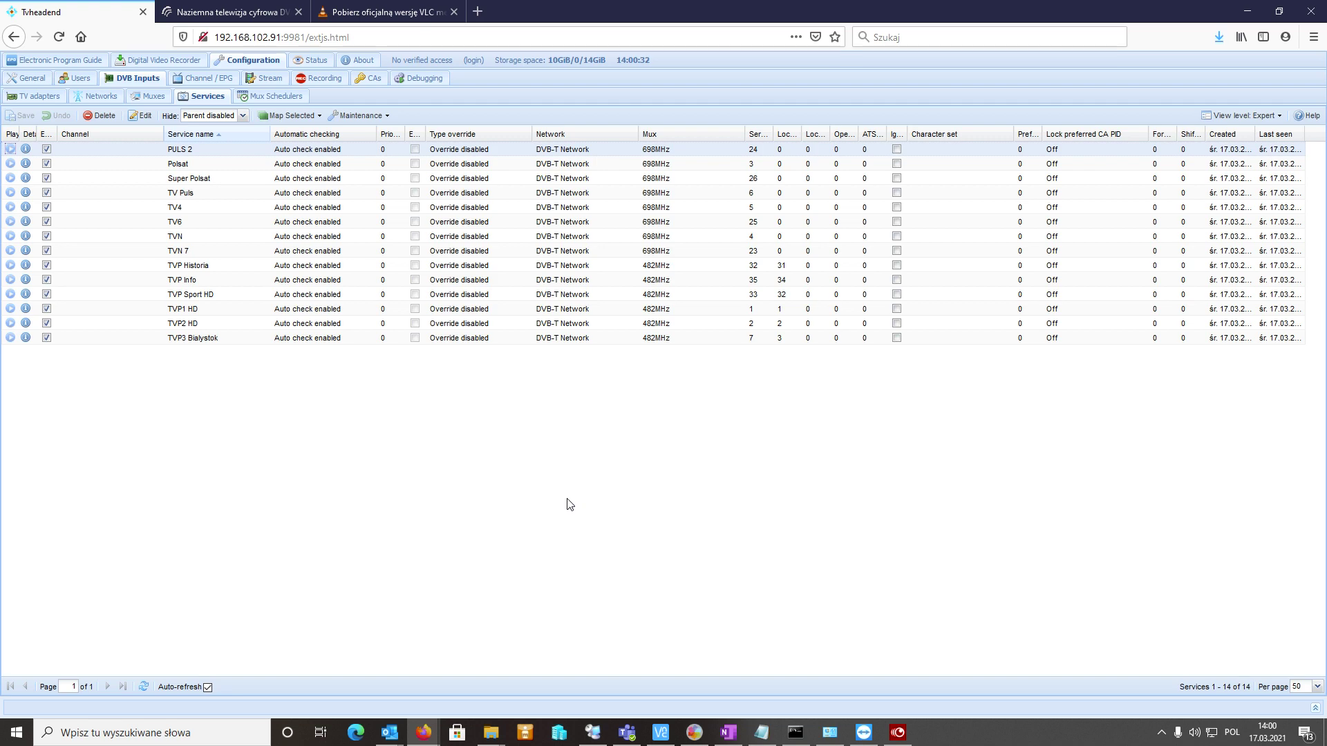
click(228, 13)
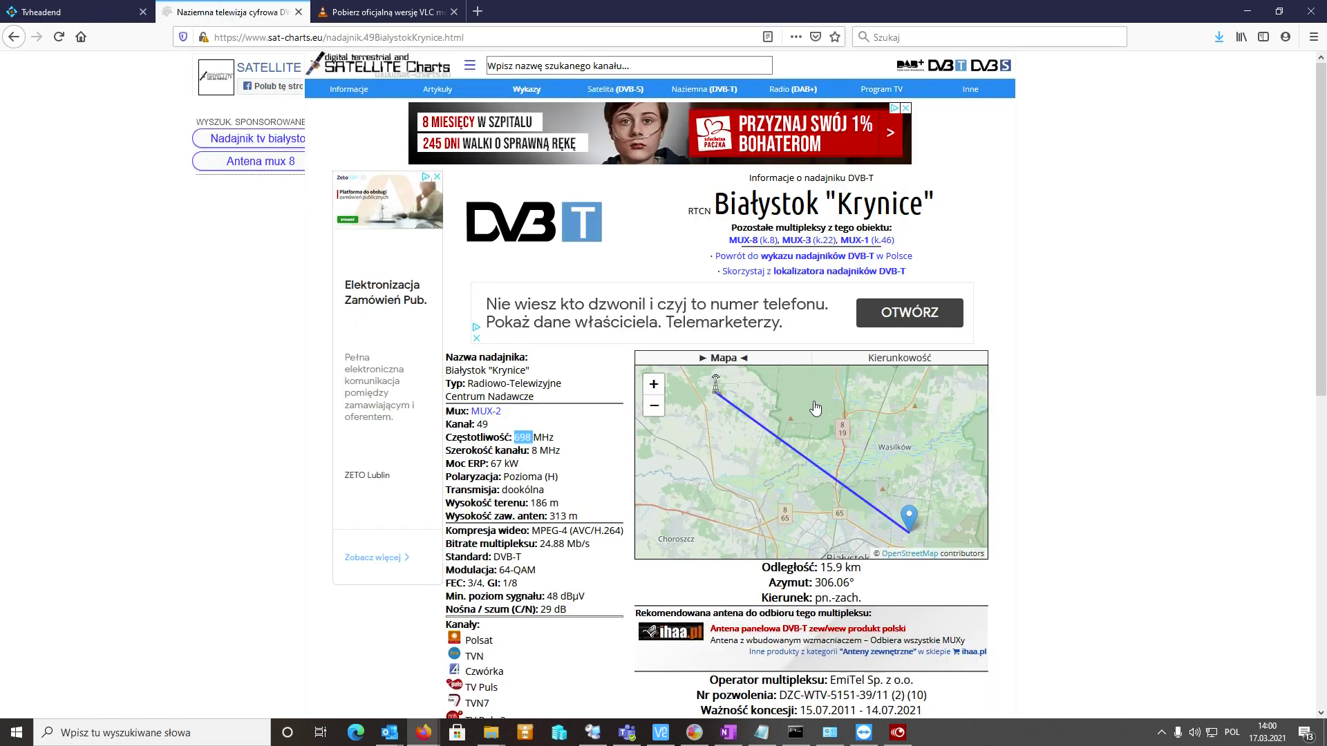
click(44, 10)
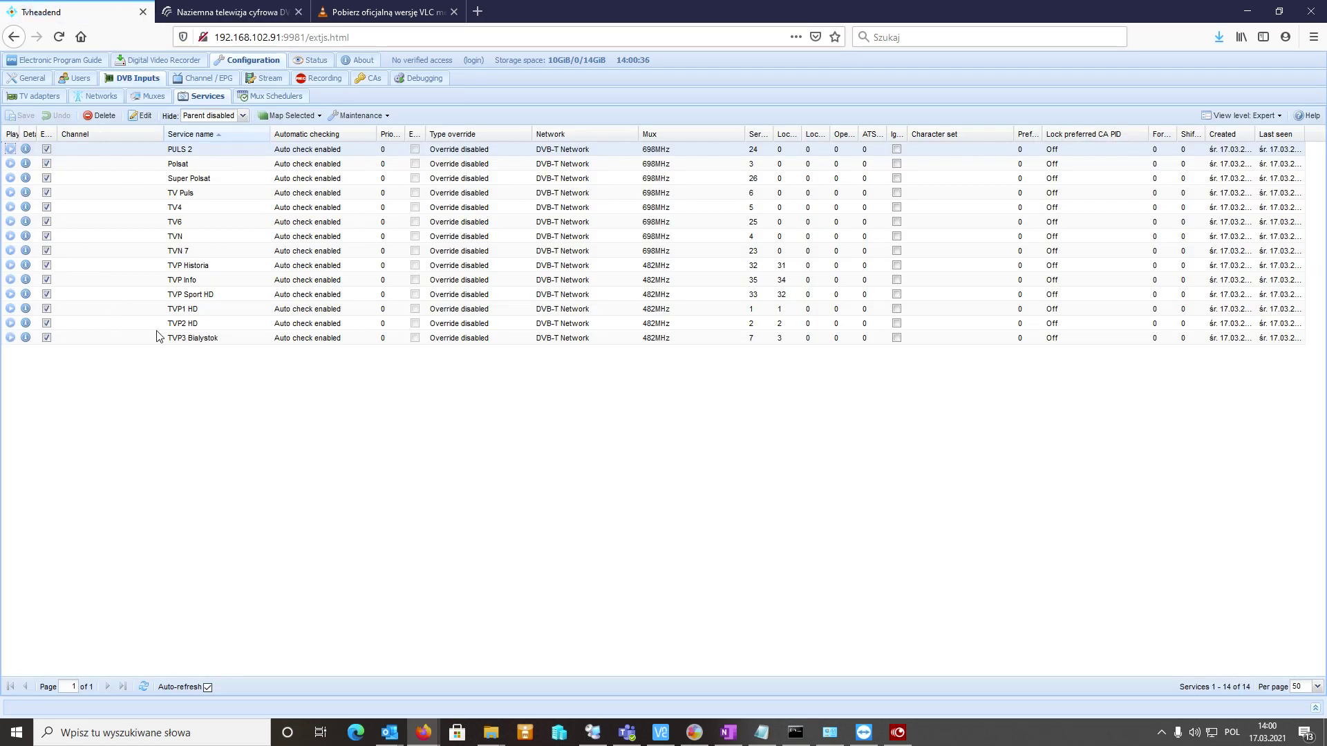